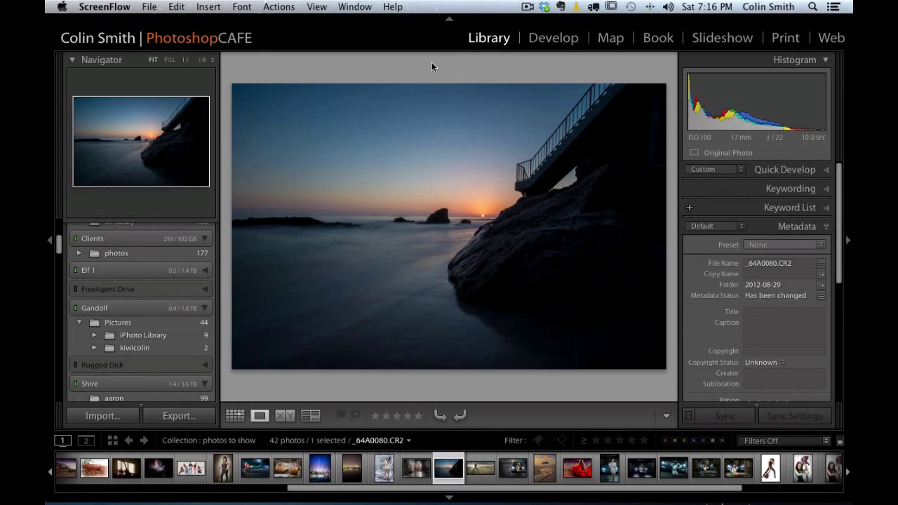
# Build a Smart Preview for the selected seascape photo _64A0080.CR2.
pyautogui.click(431, 62)
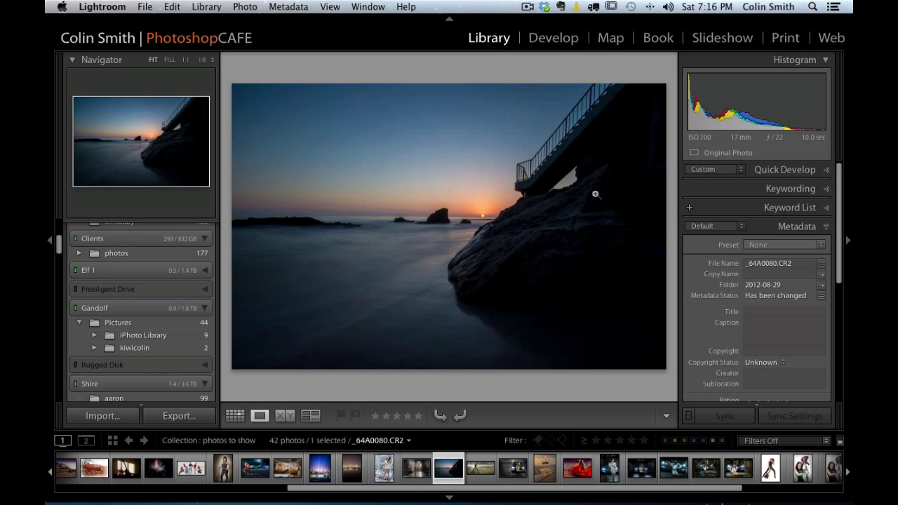
pyautogui.click(713, 156)
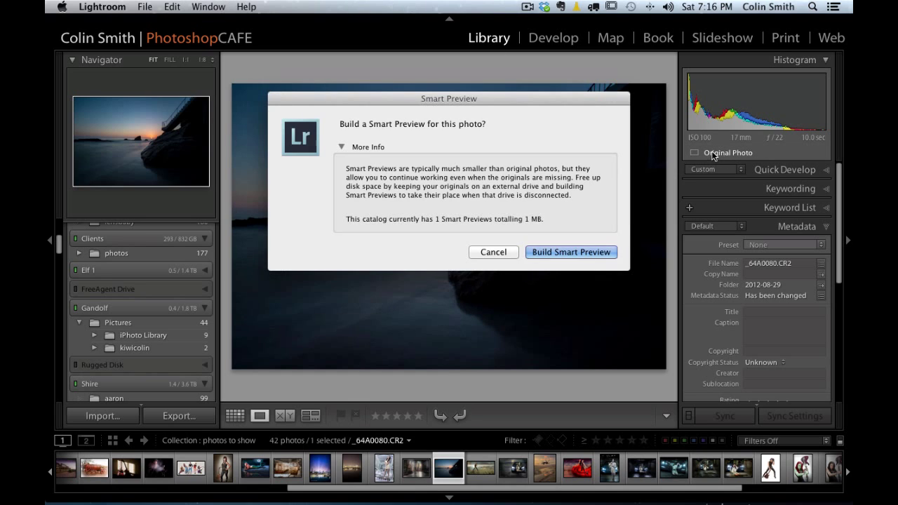
pyautogui.click(571, 252)
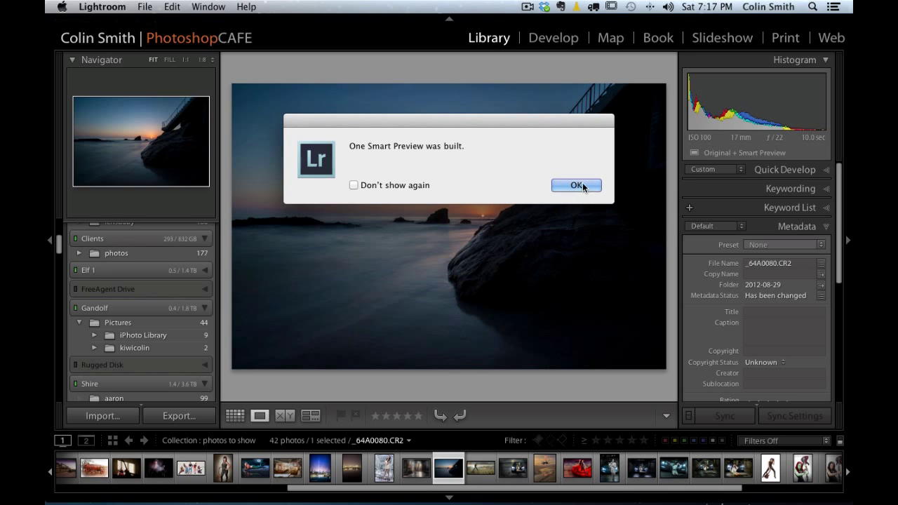
pyautogui.click(577, 185)
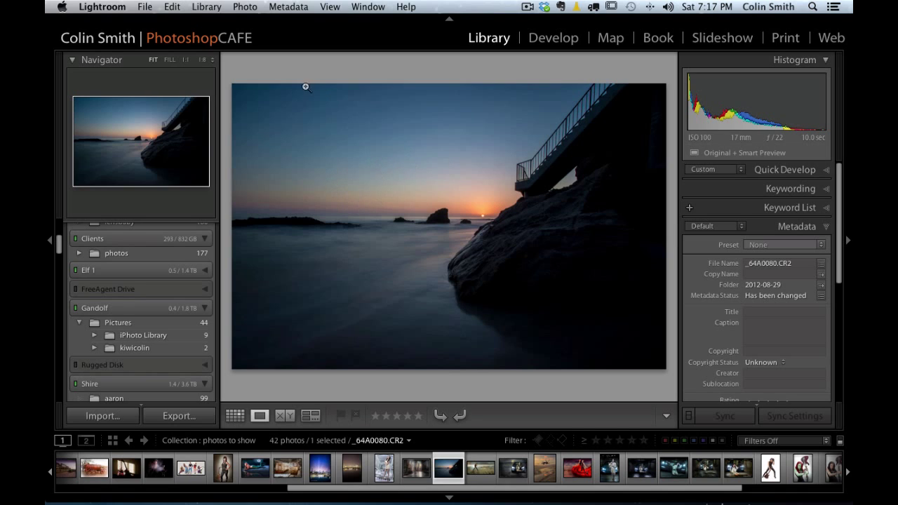
# Show the loupe overlay on the seascape, enlarge its grid spacing, and move the guides' crossing point over the stairway.
pyautogui.click(331, 7)
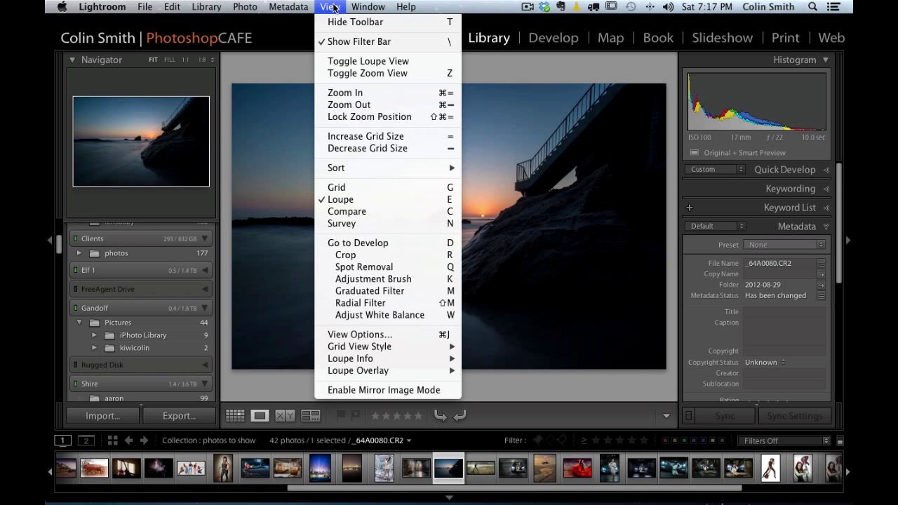
pyautogui.moveTo(383, 370)
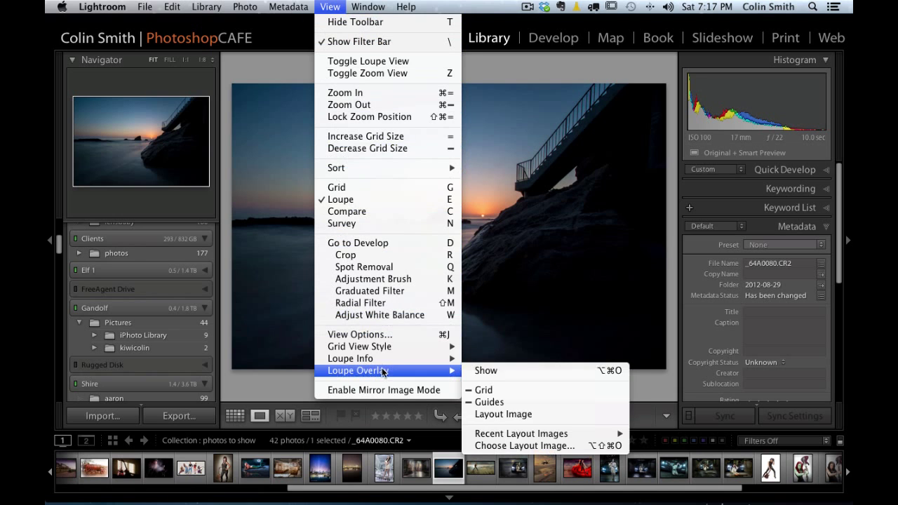
pyautogui.click(517, 369)
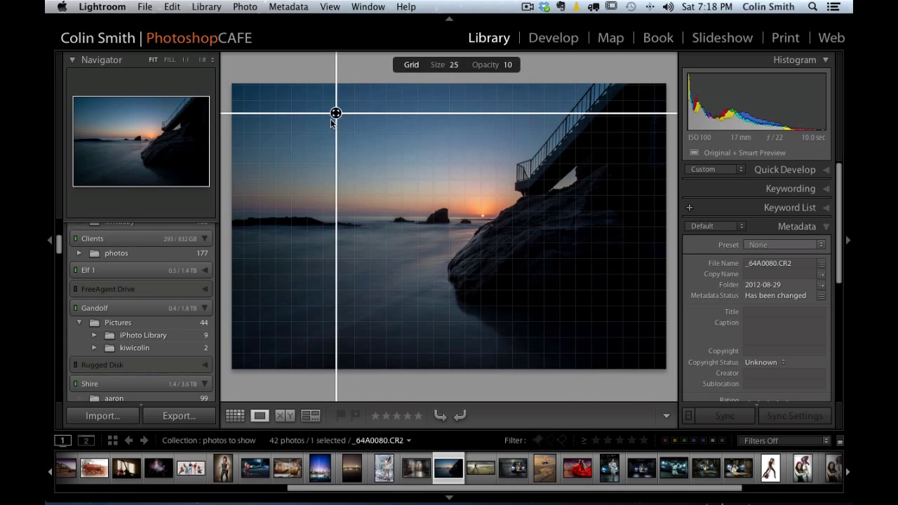
pyautogui.moveTo(336, 112); pyautogui.dragTo(291, 156)
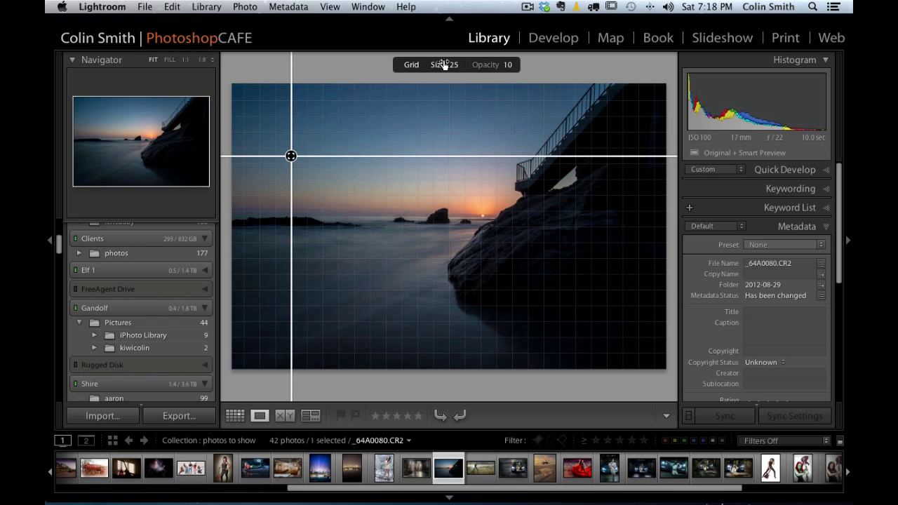
pyautogui.moveTo(442, 65); pyautogui.dragTo(495, 66)
pyautogui.moveTo(292, 155); pyautogui.dragTo(595, 122)
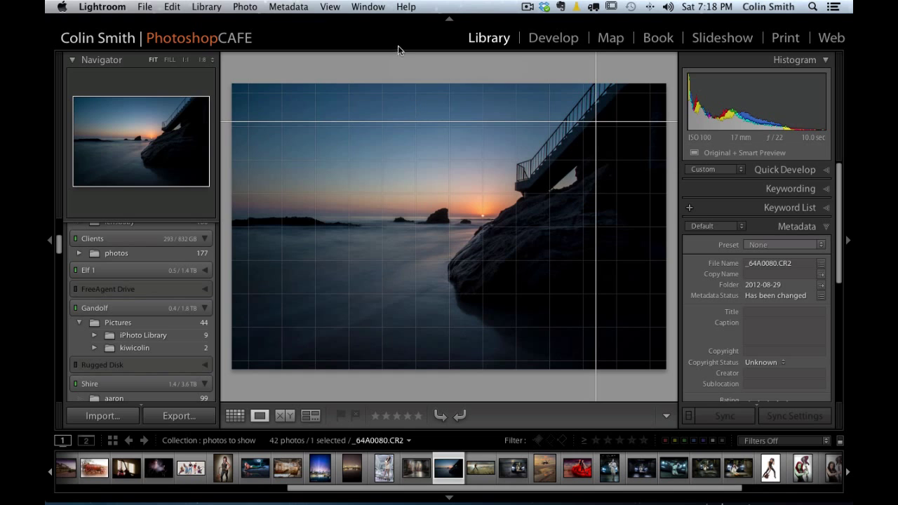
# Hide the loupe overlay grid and guides from the seascape photo.
pyautogui.click(327, 7)
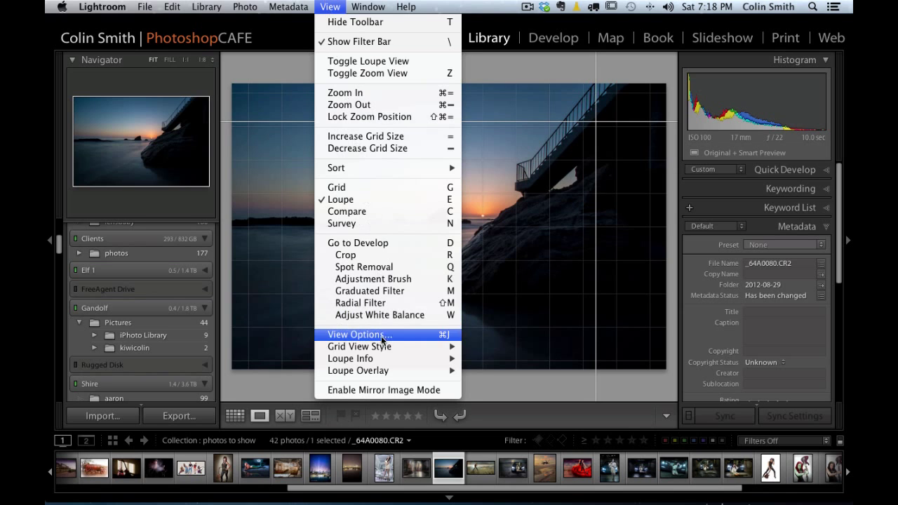
pyautogui.moveTo(386, 371)
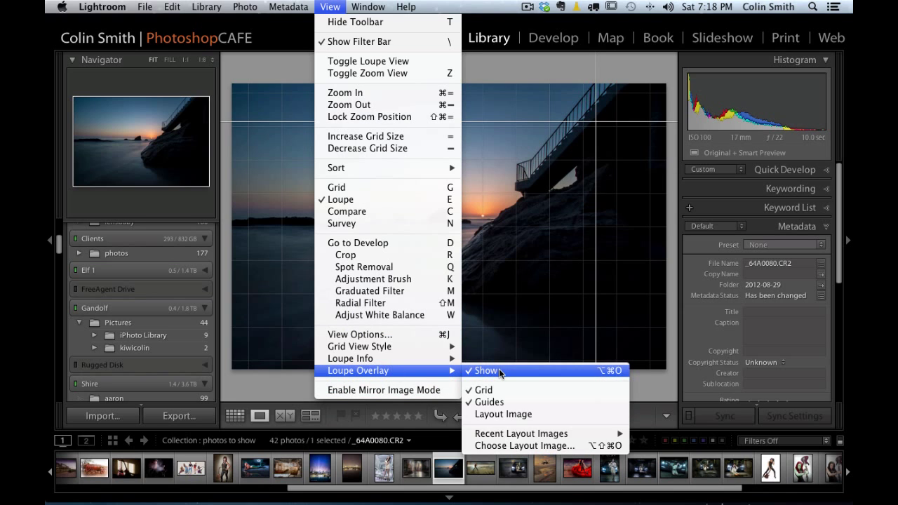
pyautogui.click(499, 370)
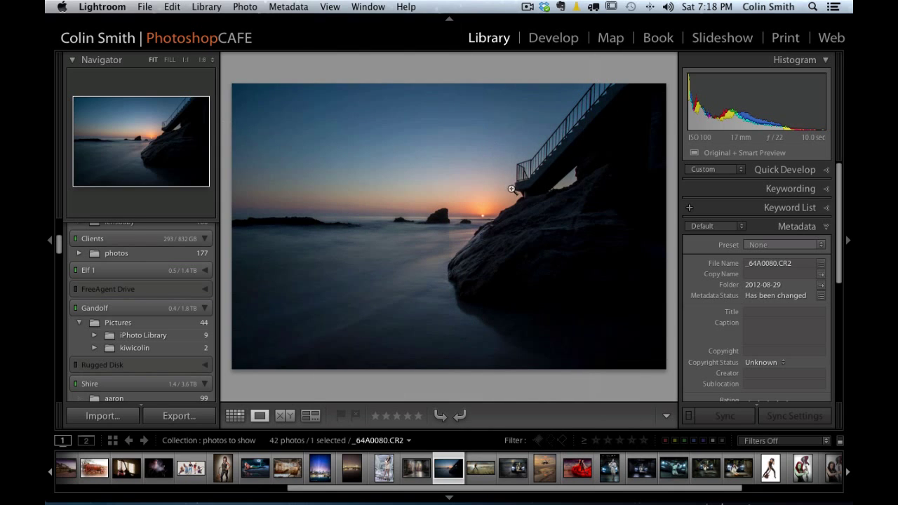
# Inspect the seascape for dust in the Develop module using Spot Removal's Visualize Spots with a raised threshold, and turn the visualization off.
pyautogui.click(552, 42)
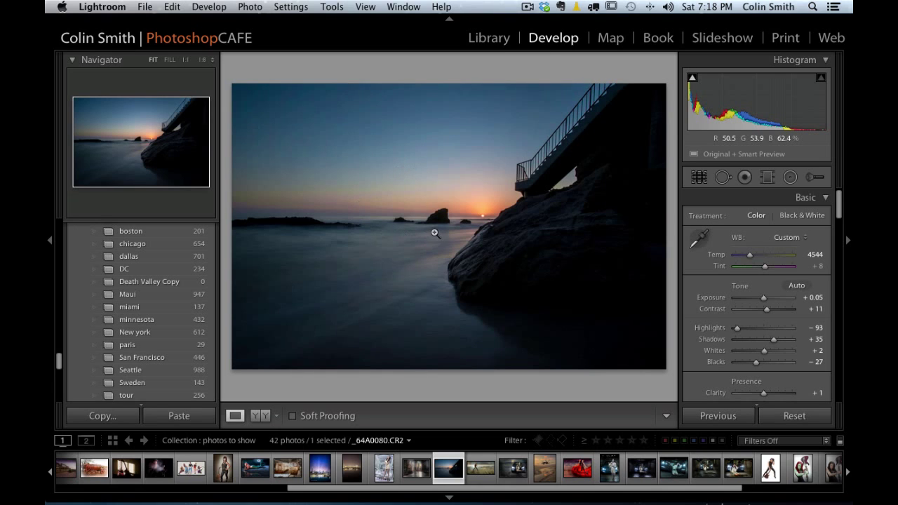
pyautogui.click(723, 178)
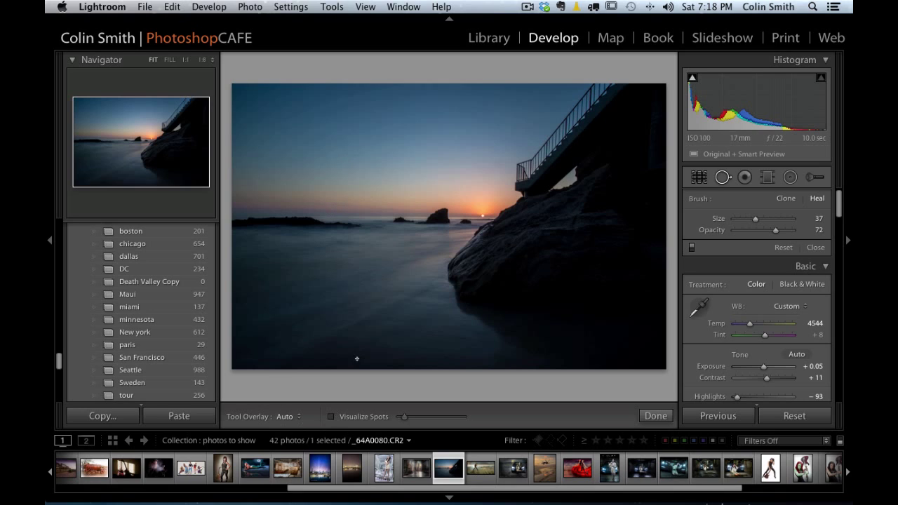
pyautogui.click(331, 417)
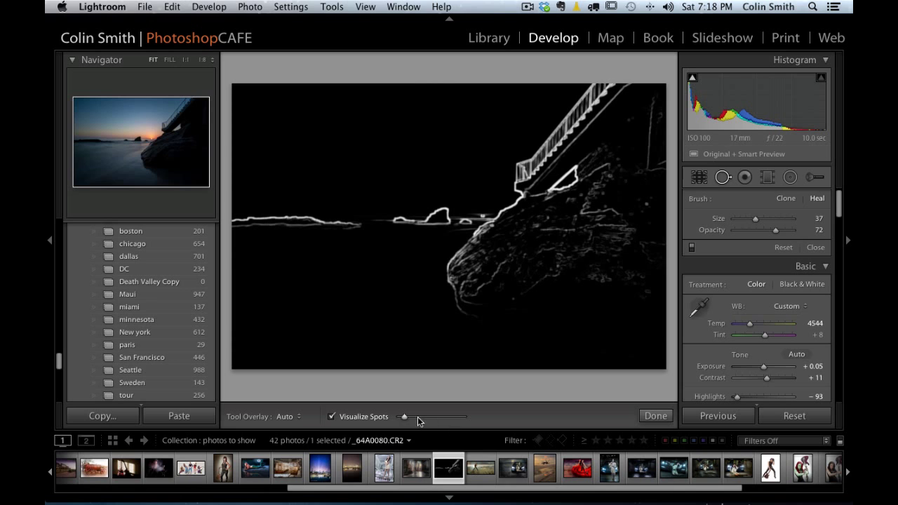
pyautogui.moveTo(405, 418); pyautogui.dragTo(454, 422)
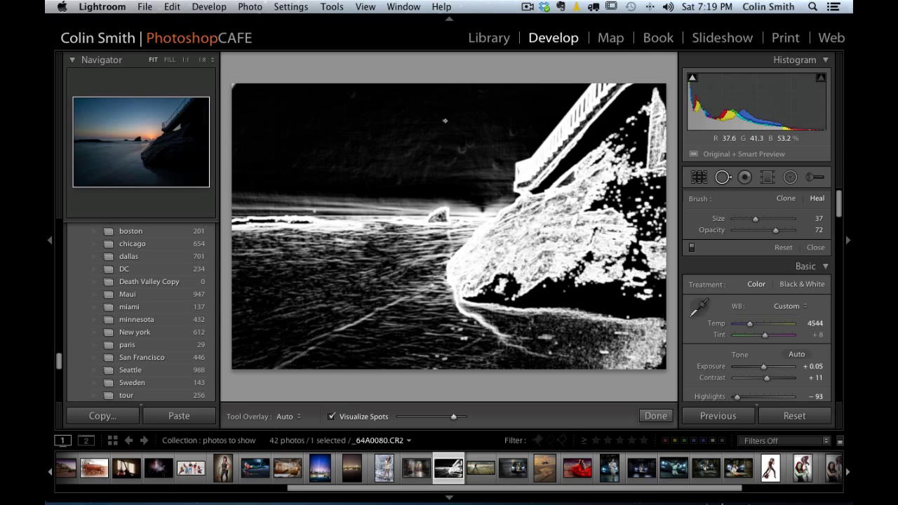
pyautogui.press('a')
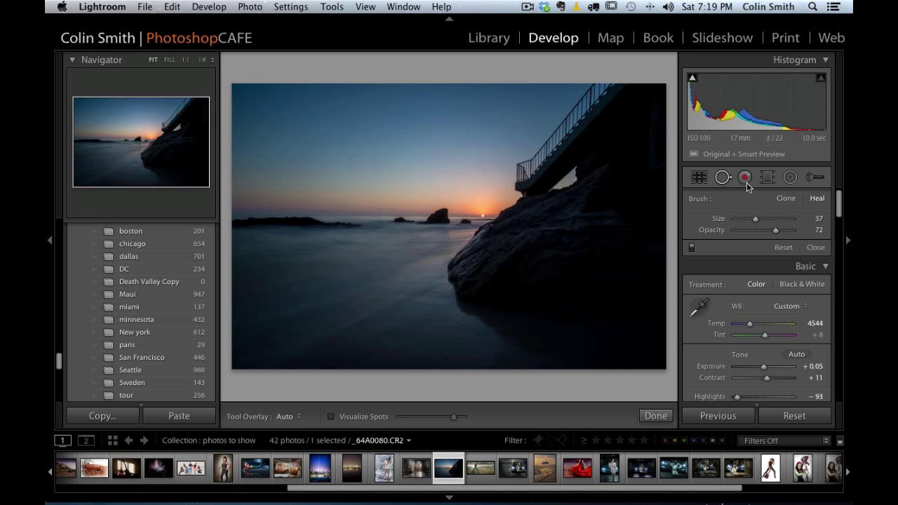
# Heal the dark dust spot in the upper sky of the seascape with the Spot Removal tool.
pyautogui.press('q')
pyautogui.click(408, 124)
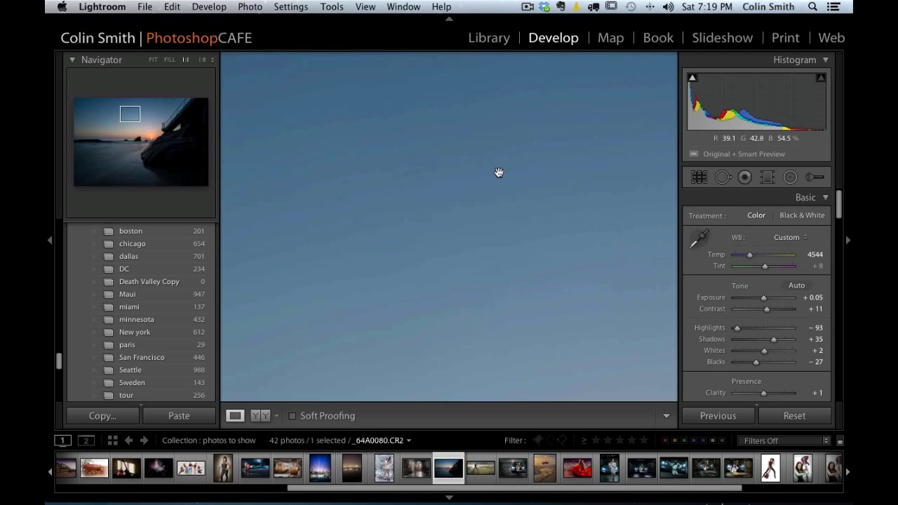
pyautogui.moveTo(421, 153); pyautogui.dragTo(299, 213)
pyautogui.moveTo(638, 194); pyautogui.dragTo(461, 200)
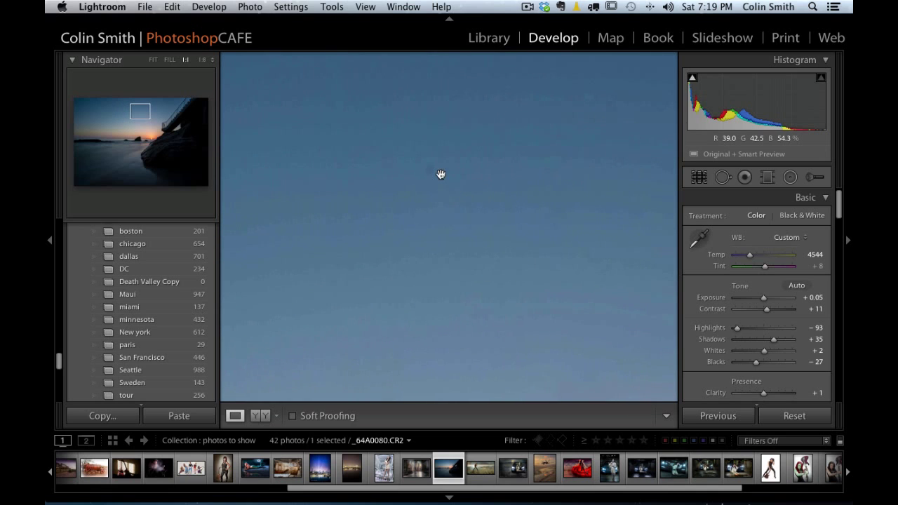
pyautogui.click(723, 177)
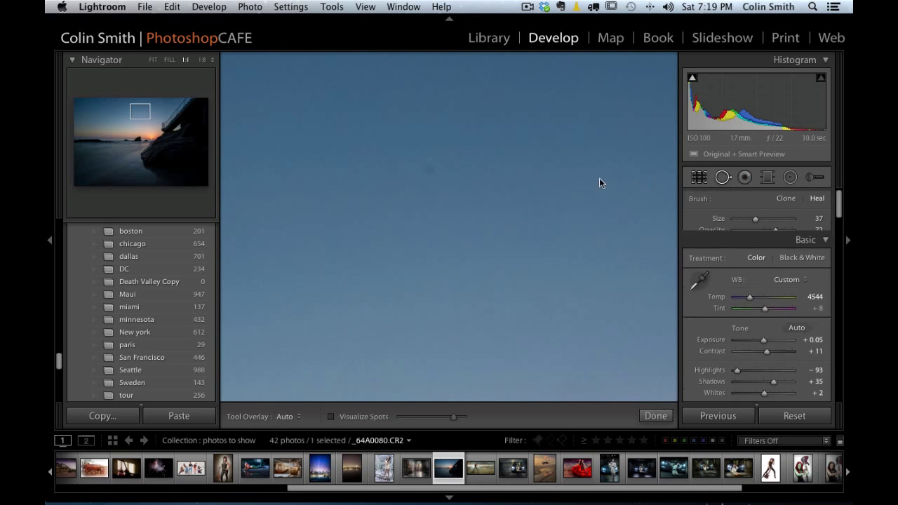
pyautogui.click(432, 168)
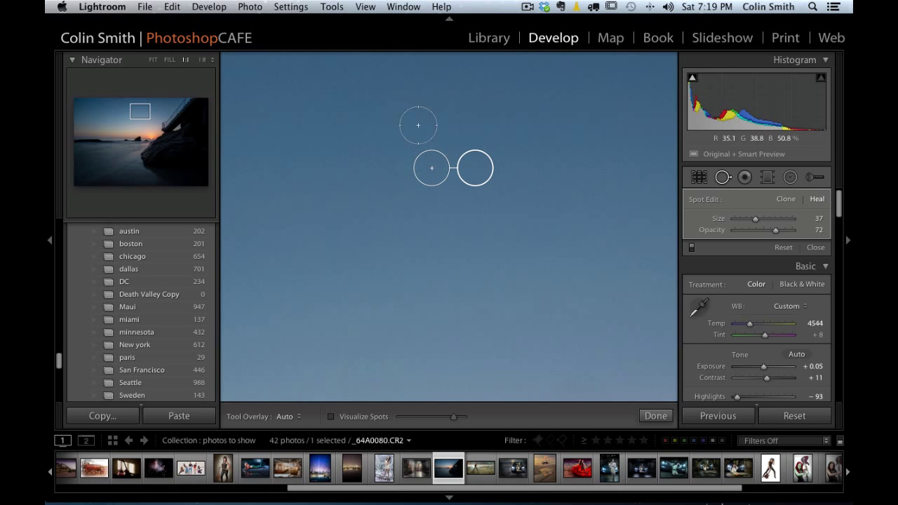
pyautogui.click(721, 177)
pyautogui.doubleClick(459, 189)
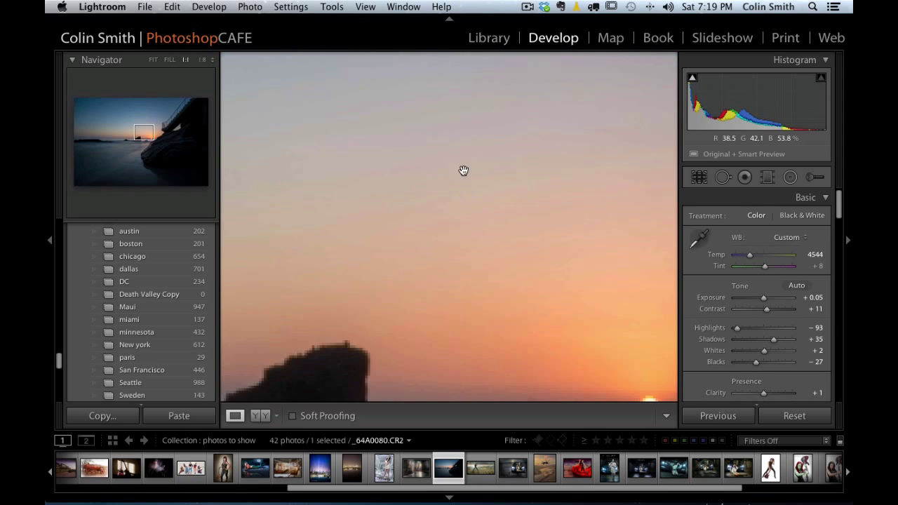
pyautogui.click(344, 247)
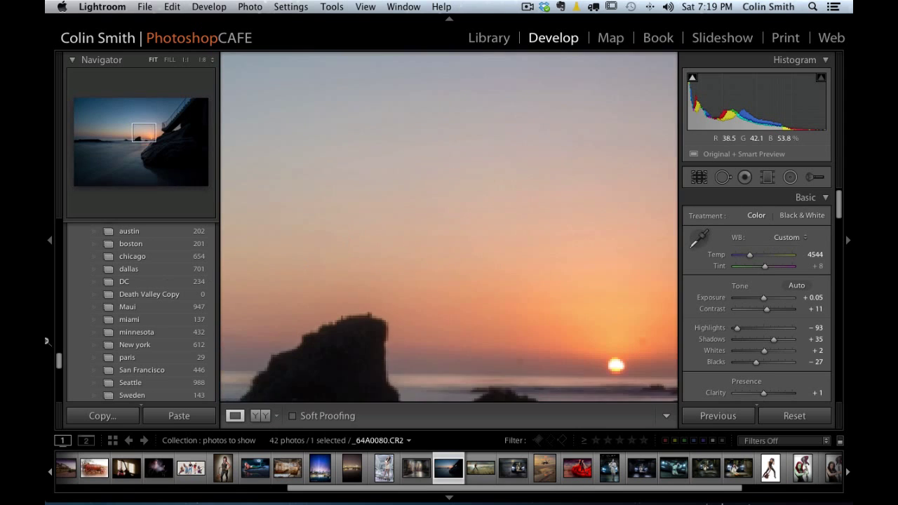
# Open the portrait Studio Session-334.CR2 from the lr5 collection in the Develop module.
pyautogui.click(489, 38)
pyautogui.moveTo(58, 243); pyautogui.dragTo(48, 367)
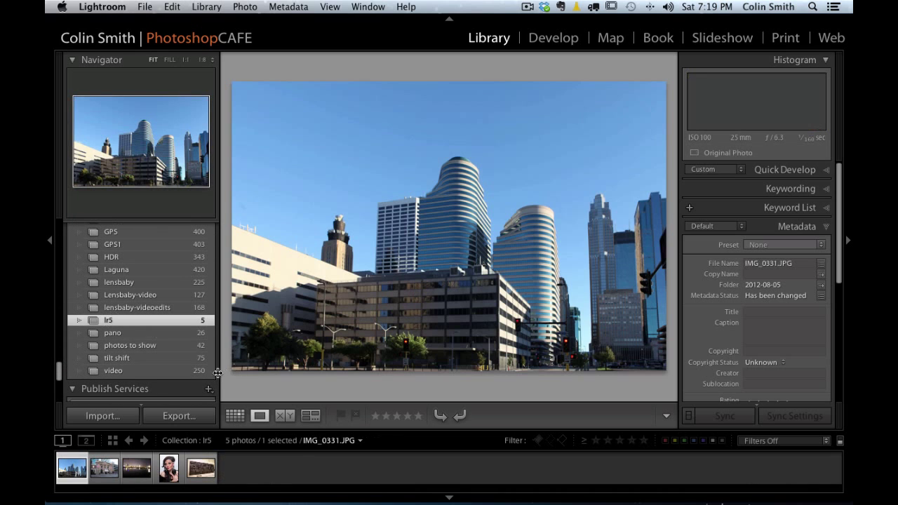
pyautogui.click(168, 468)
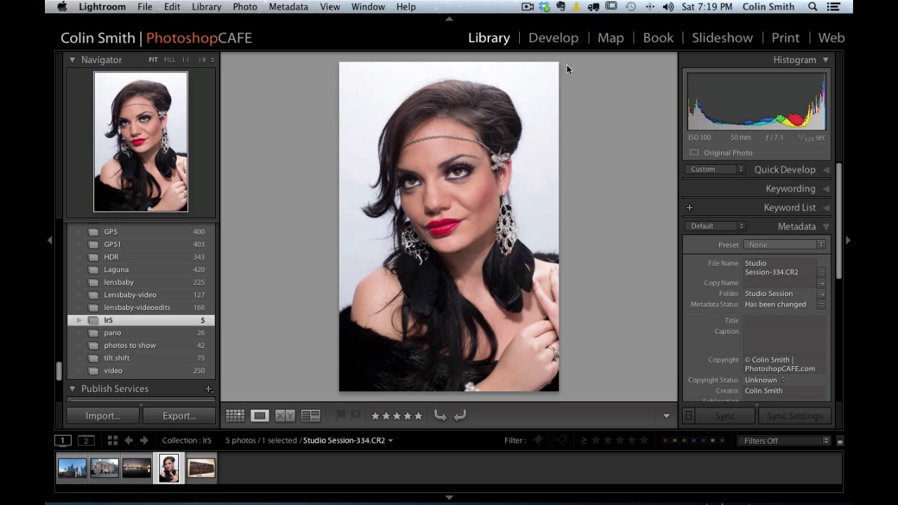
pyautogui.click(553, 39)
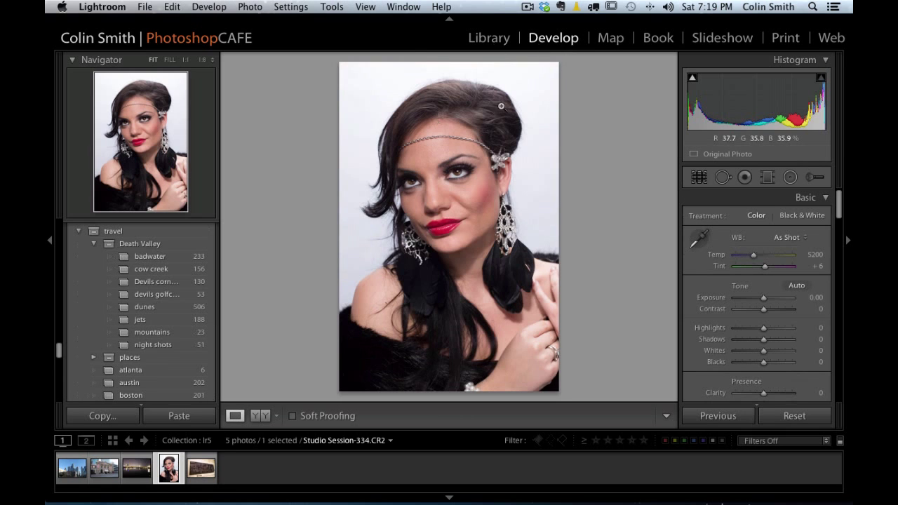
# Heal a spot on the woman's lower cheek with Spot Removal and move its sample source up to the cheek near the ear.
pyautogui.click(499, 212)
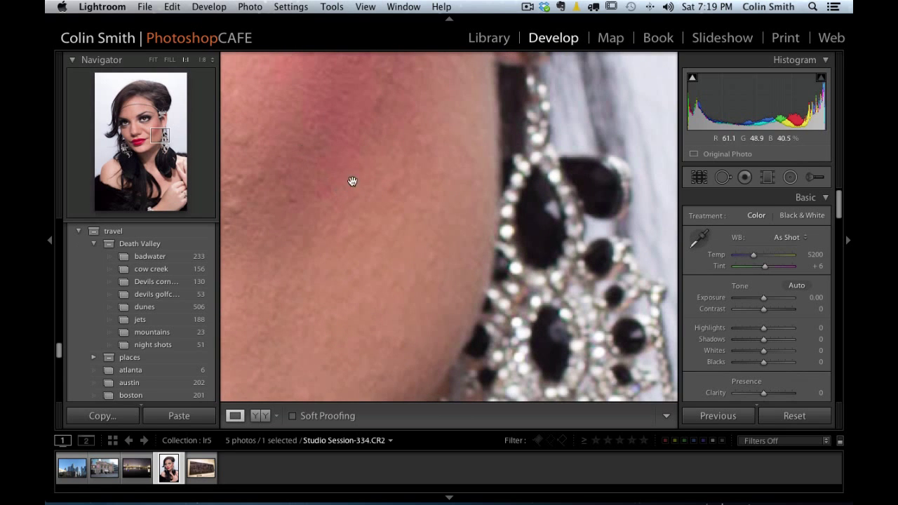
pyautogui.click(327, 96)
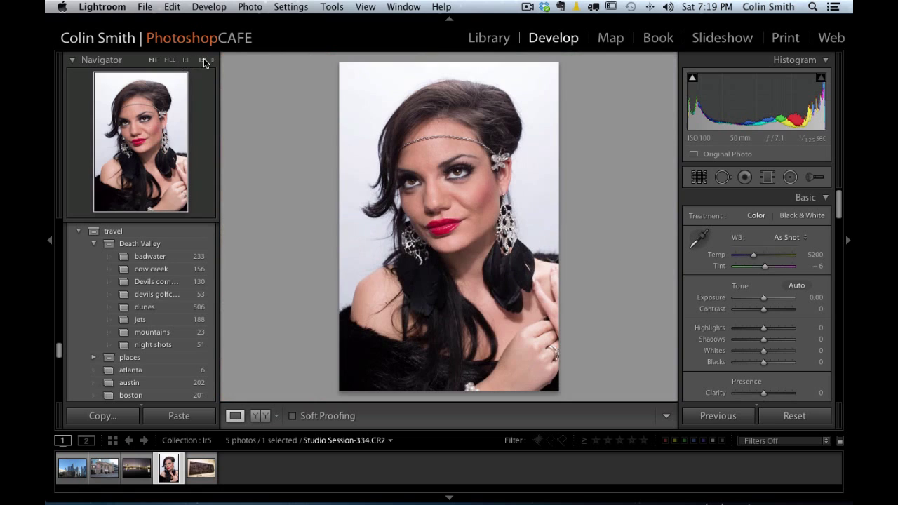
pyautogui.click(203, 61)
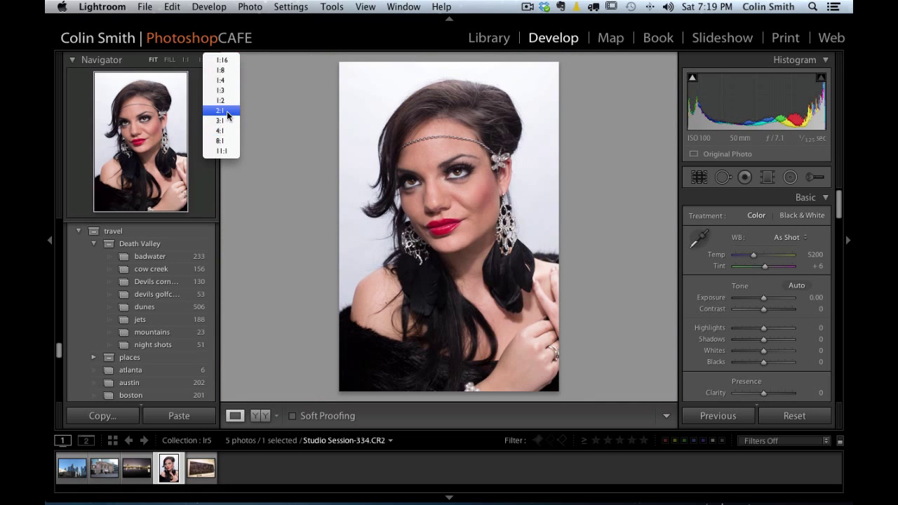
pyautogui.click(227, 112)
pyautogui.click(211, 62)
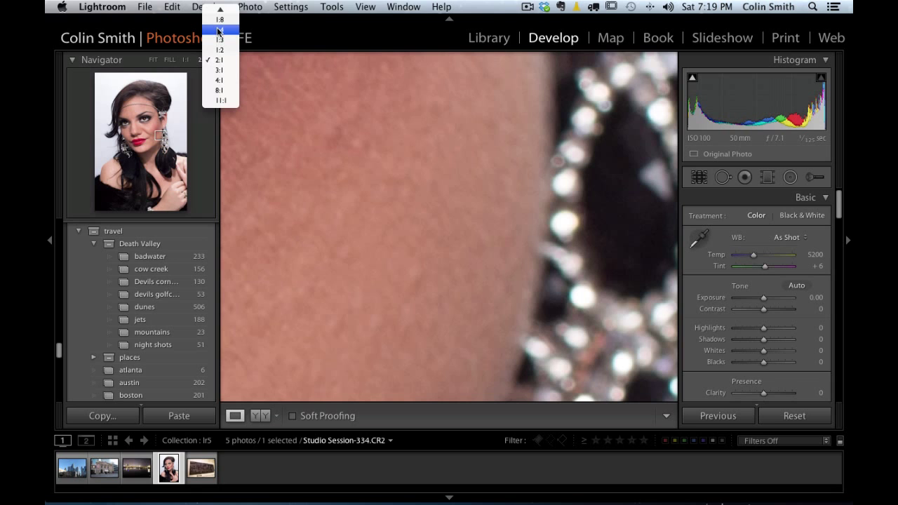
pyautogui.click(219, 40)
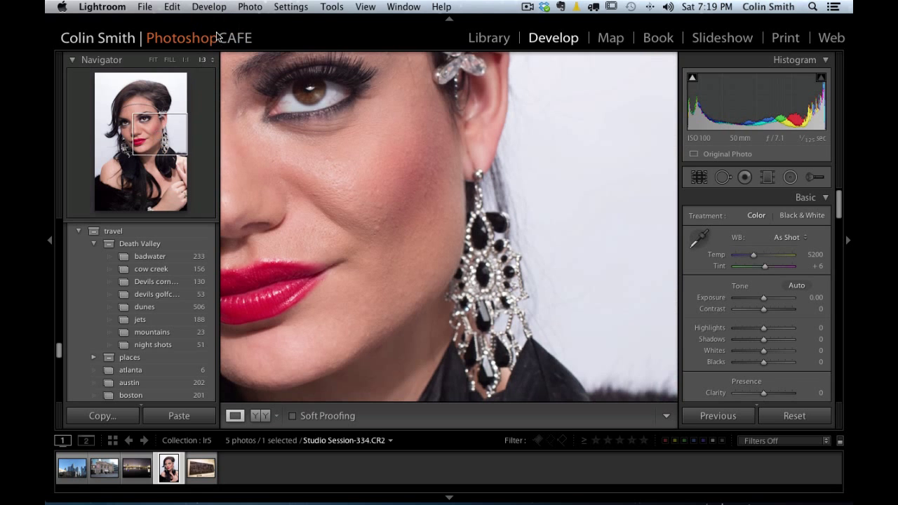
pyautogui.moveTo(401, 175); pyautogui.dragTo(559, 220)
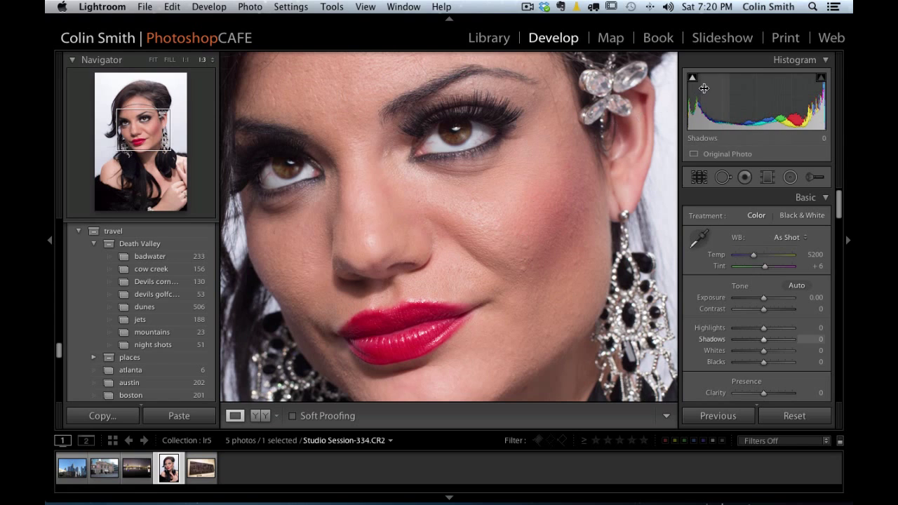
pyautogui.click(723, 177)
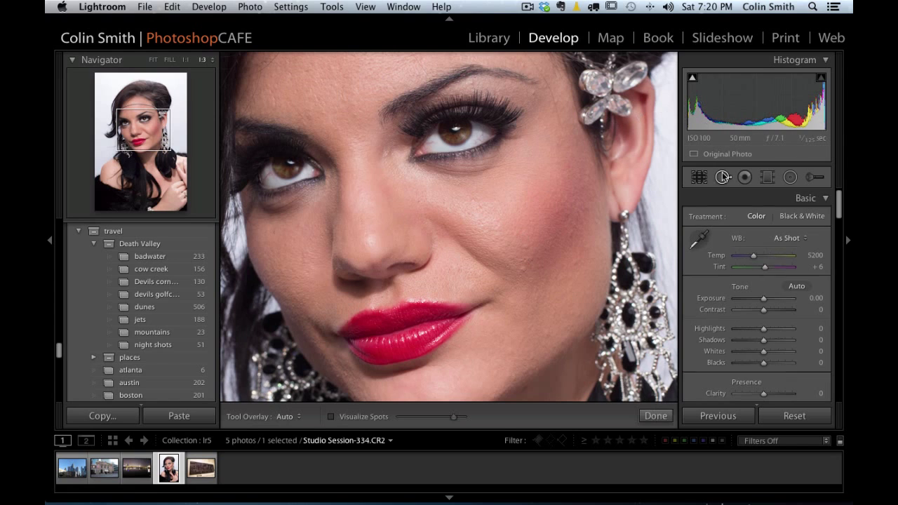
pyautogui.click(524, 268)
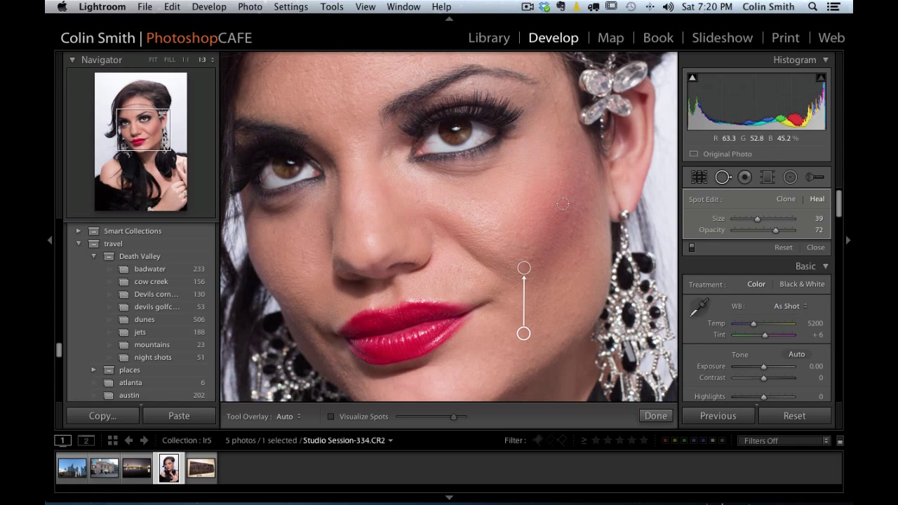
pyautogui.moveTo(523, 333)
pyautogui.mouseDown()
pyautogui.moveTo(533, 278)
pyautogui.moveTo(580, 297)
pyautogui.moveTo(504, 357)
pyautogui.moveTo(571, 182)
pyautogui.mouseUp()
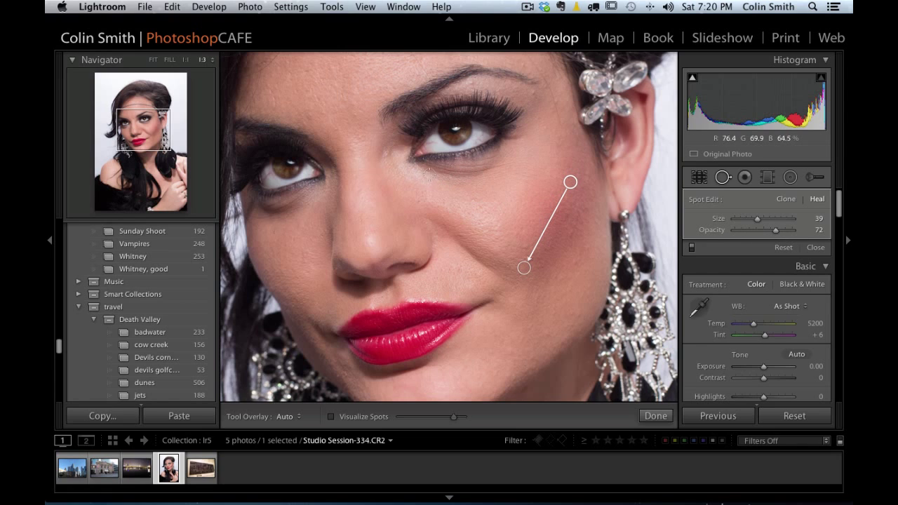
# Heal the lines under the woman's eye with a brushed Spot Removal stroke, sample it from the cheek just below, and set its opacity to 53.
pyautogui.moveTo(426, 167); pyautogui.dragTo(522, 161)
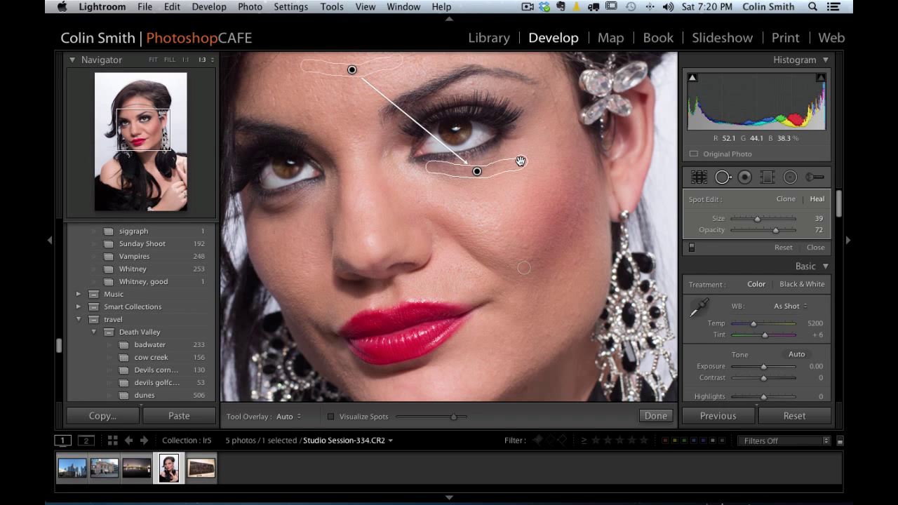
pyautogui.moveTo(345, 68)
pyautogui.mouseDown()
pyautogui.moveTo(456, 136)
pyautogui.moveTo(481, 195)
pyautogui.moveTo(504, 193)
pyautogui.mouseUp()
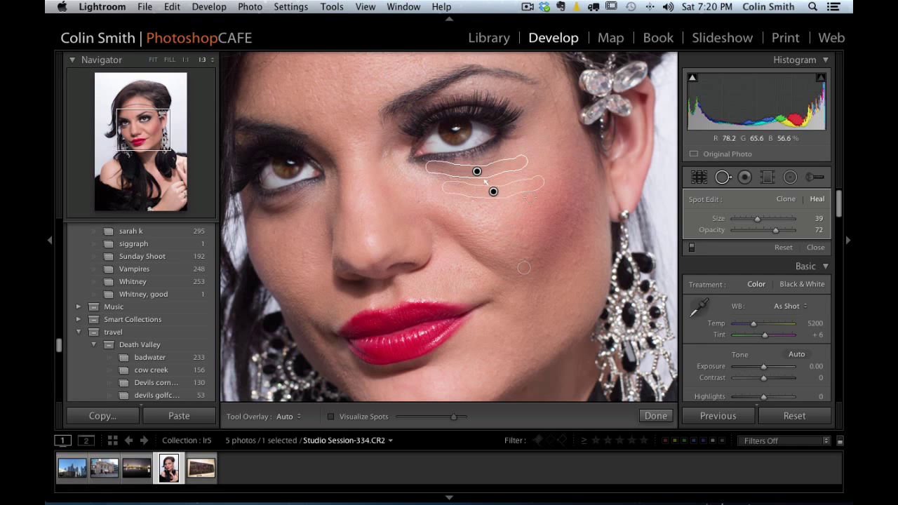
pyautogui.press('h')
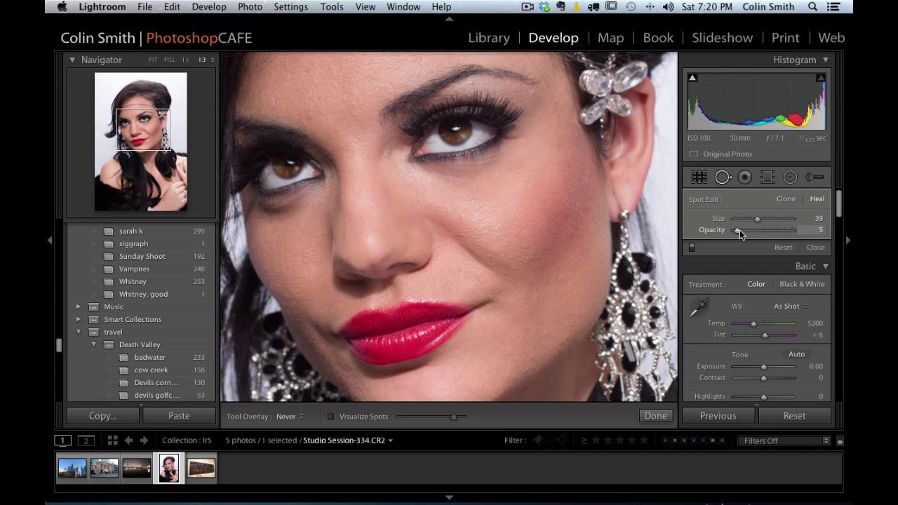
pyautogui.moveTo(739, 229); pyautogui.dragTo(762, 231)
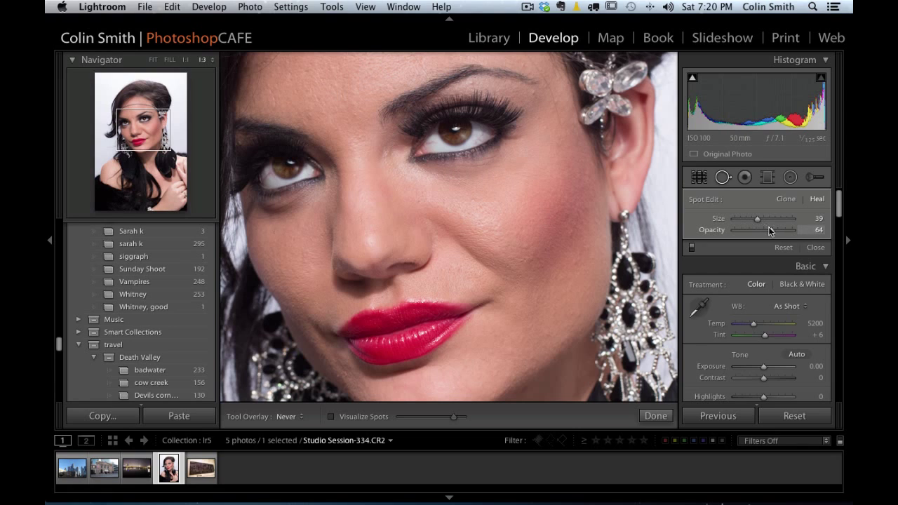
pyautogui.moveTo(760, 234); pyautogui.dragTo(764, 234)
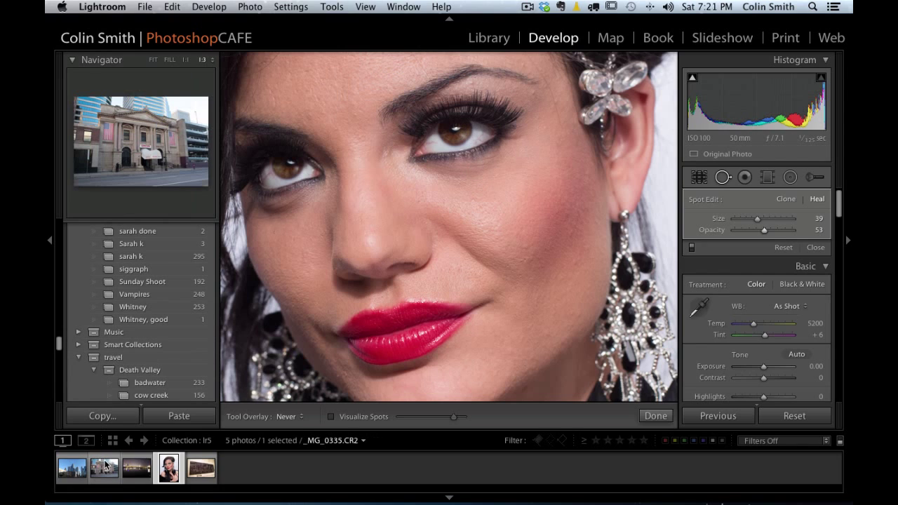
# Open the building photo _MG_0335.CR2 in the Develop module and fit the whole image in the view.
pyautogui.click(105, 471)
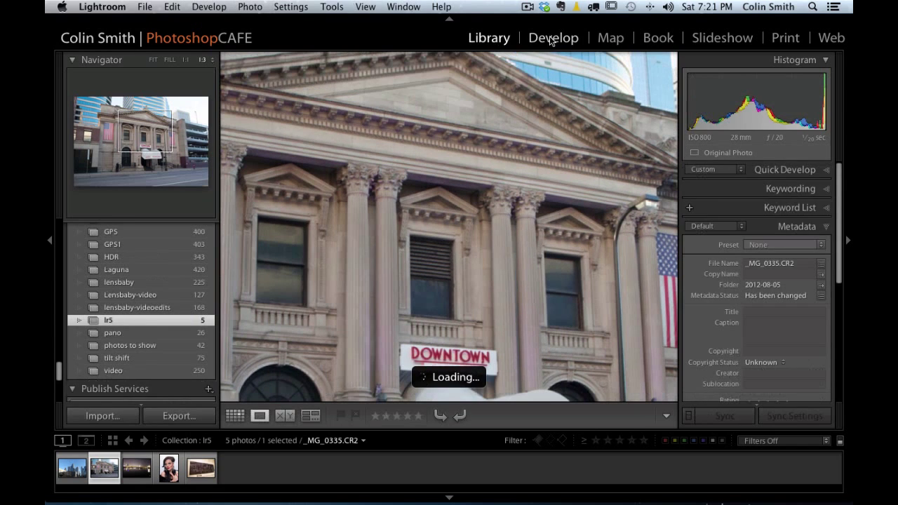
pyautogui.press('d')
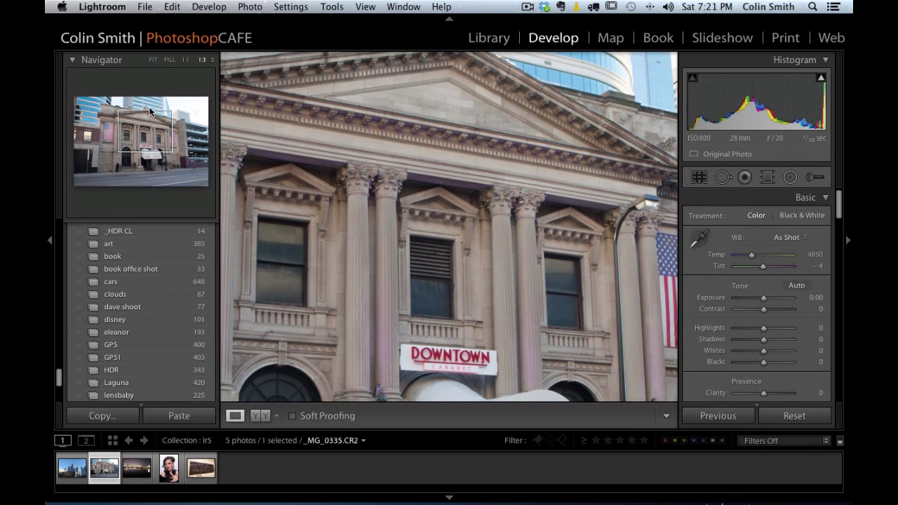
pyautogui.click(168, 59)
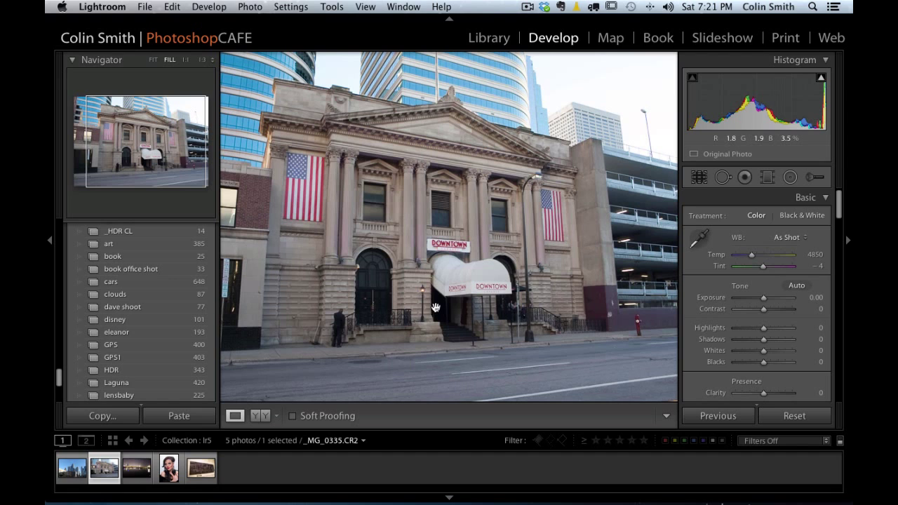
pyautogui.click(153, 60)
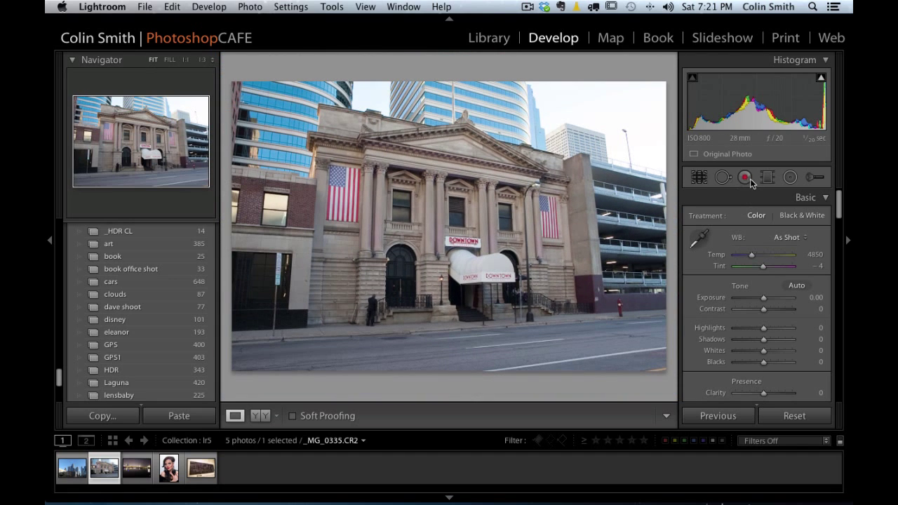
# Try the Auto and Level Upright corrections on the building photo, comparing the corrected version with the original.
pyautogui.moveTo(841, 197); pyautogui.dragTo(824, 319)
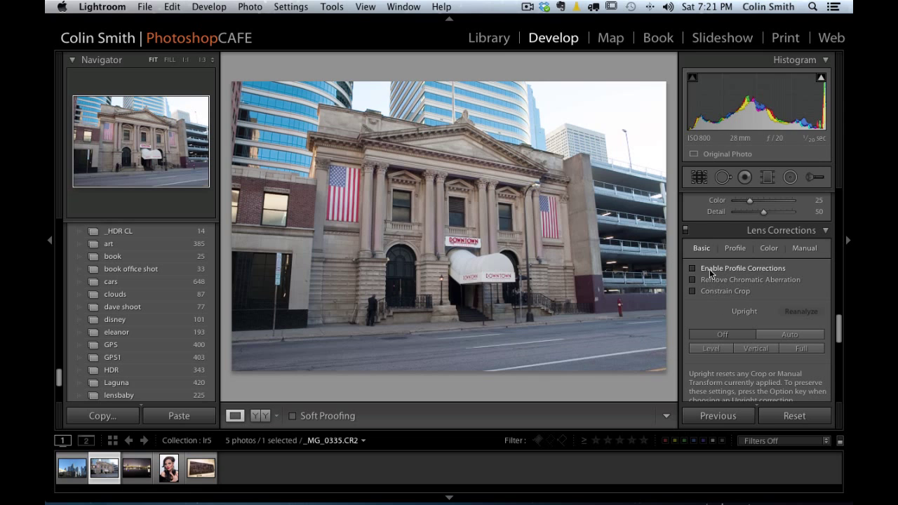
pyautogui.click(788, 330)
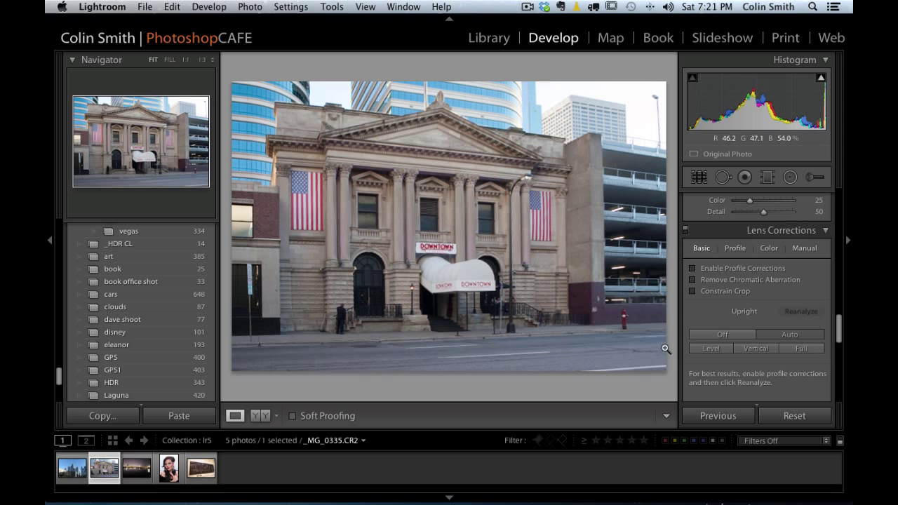
pyautogui.press('\\')
pyautogui.press('\\')
pyautogui.press('\\')
pyautogui.press('\\')
pyautogui.click(708, 350)
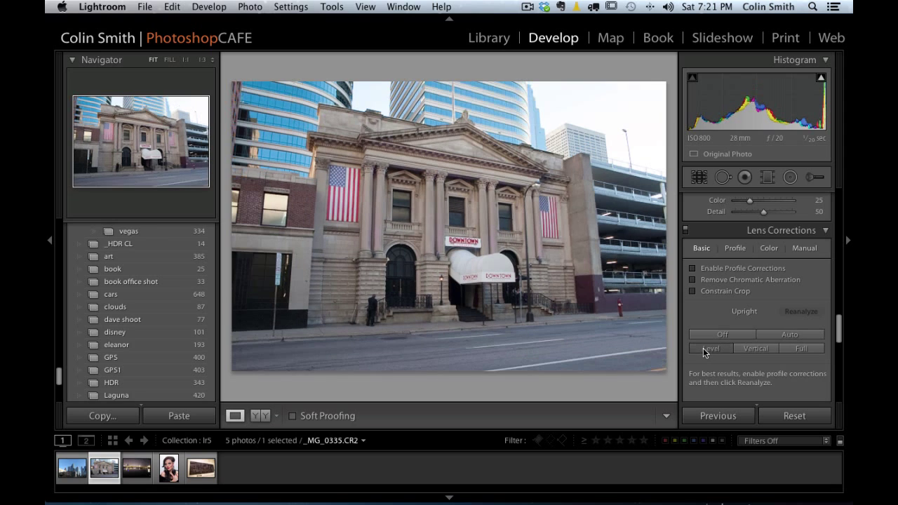
# Enable profile corrections for the building photo and apply the Full Upright correction, comparing it with Upright turned off.
pyautogui.click(744, 268)
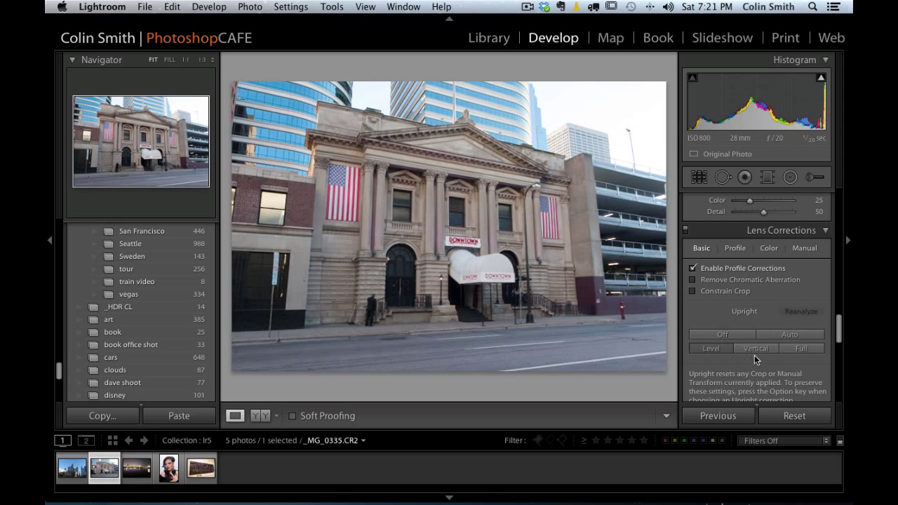
pyautogui.click(801, 348)
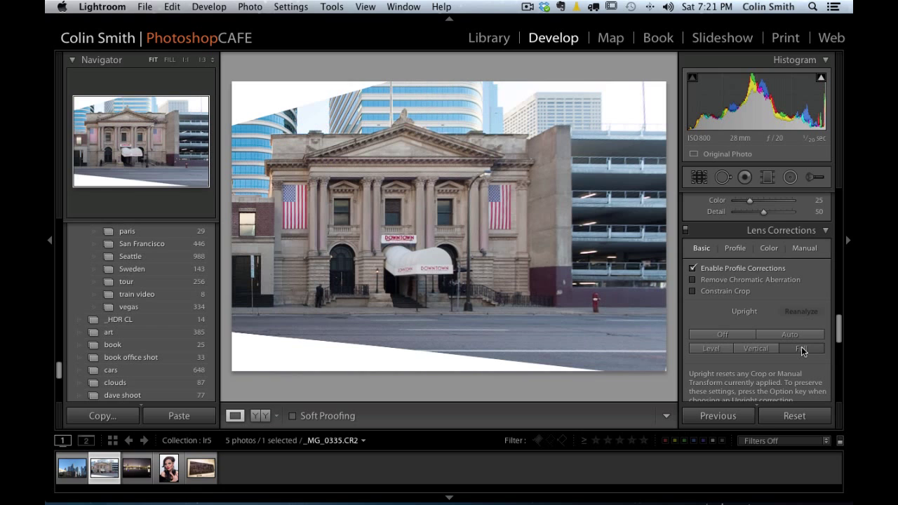
pyautogui.click(719, 335)
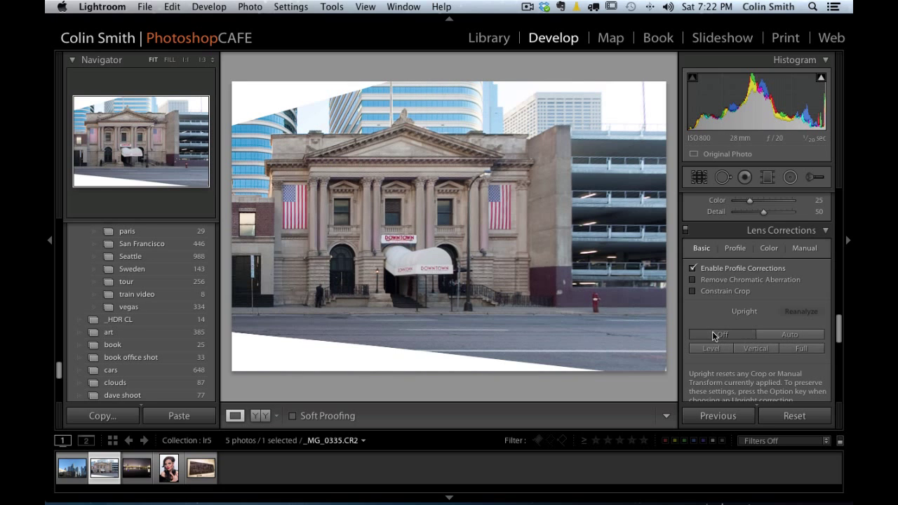
pyautogui.click(808, 348)
# Open the wall sculpture photo _MG_8014.CR2 and step through the Auto, Level and Vertical Upright corrections, settling on Full.
pyautogui.click(199, 469)
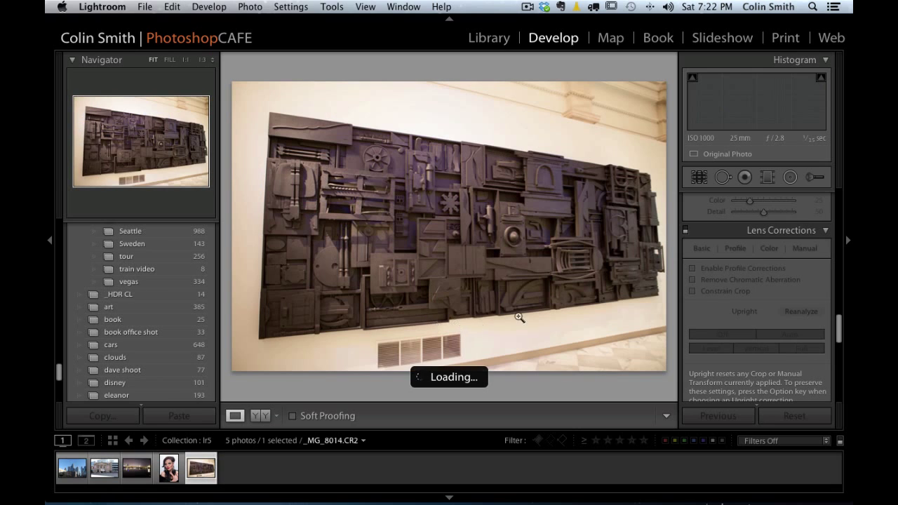
pyautogui.click(779, 335)
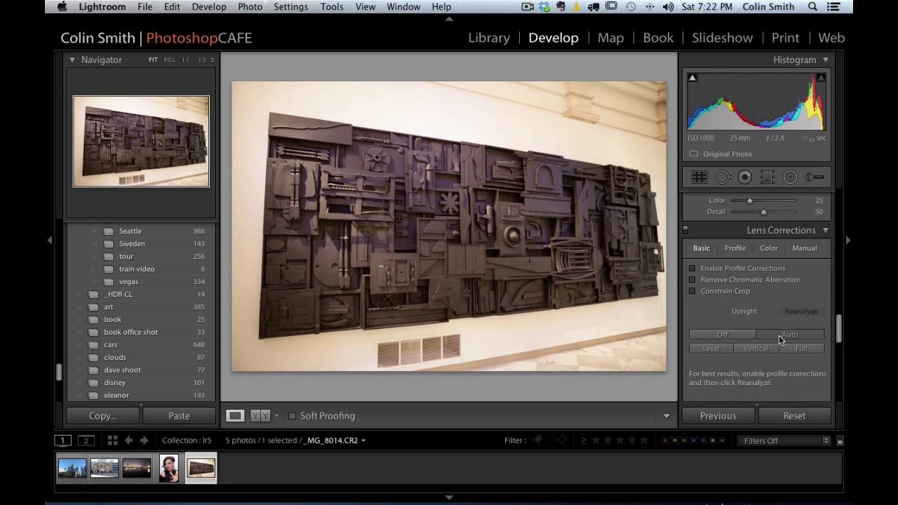
pyautogui.click(739, 332)
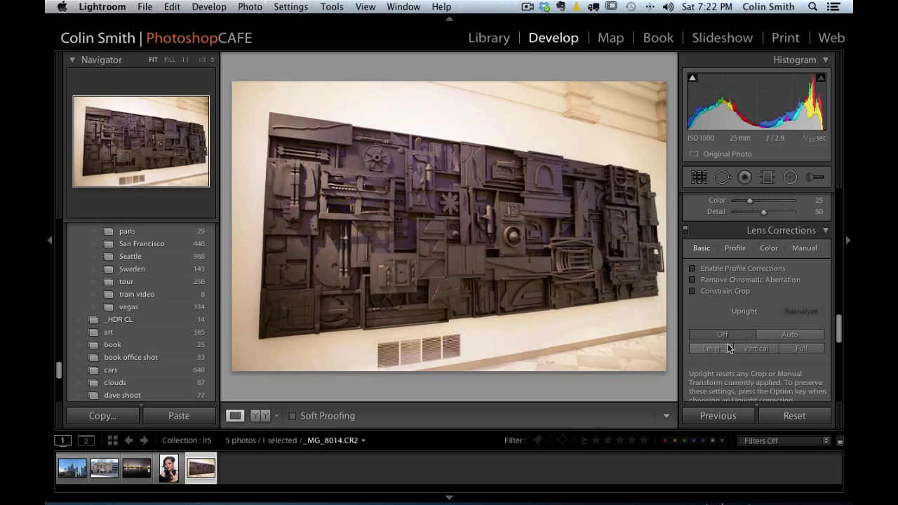
pyautogui.click(720, 349)
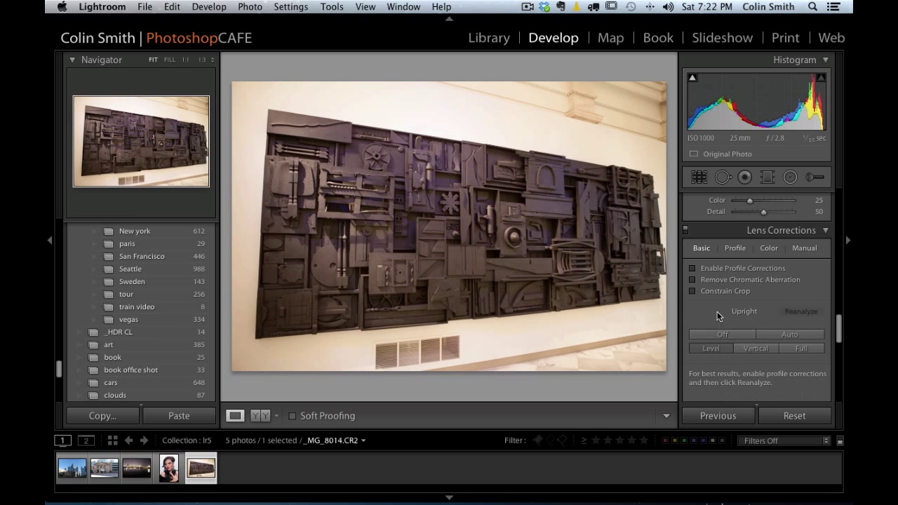
pyautogui.click(754, 350)
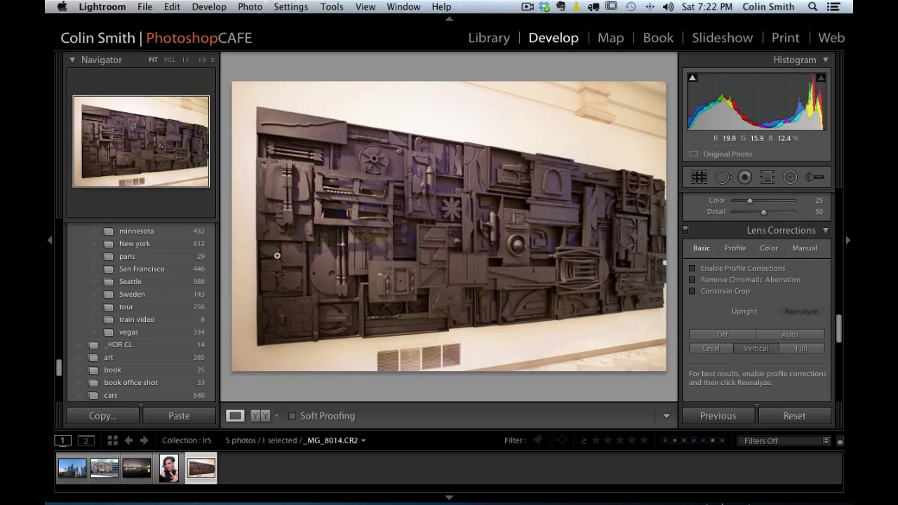
pyautogui.click(813, 349)
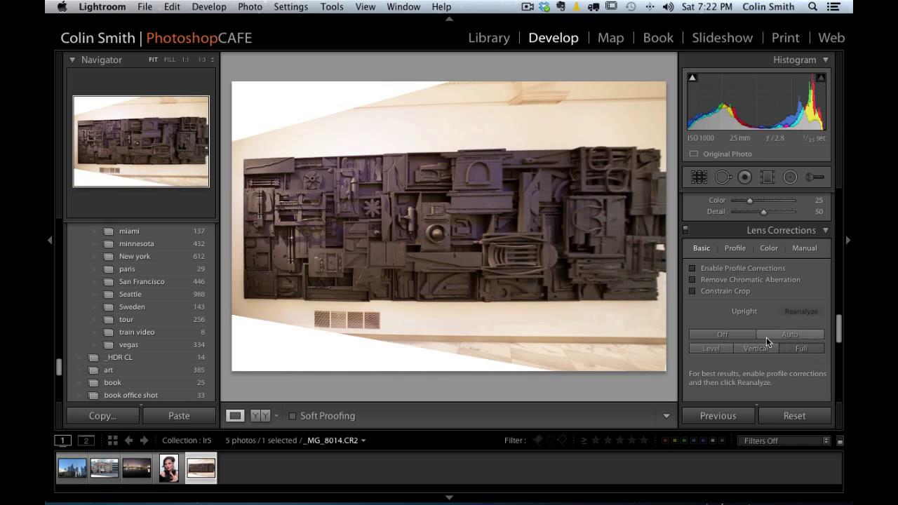
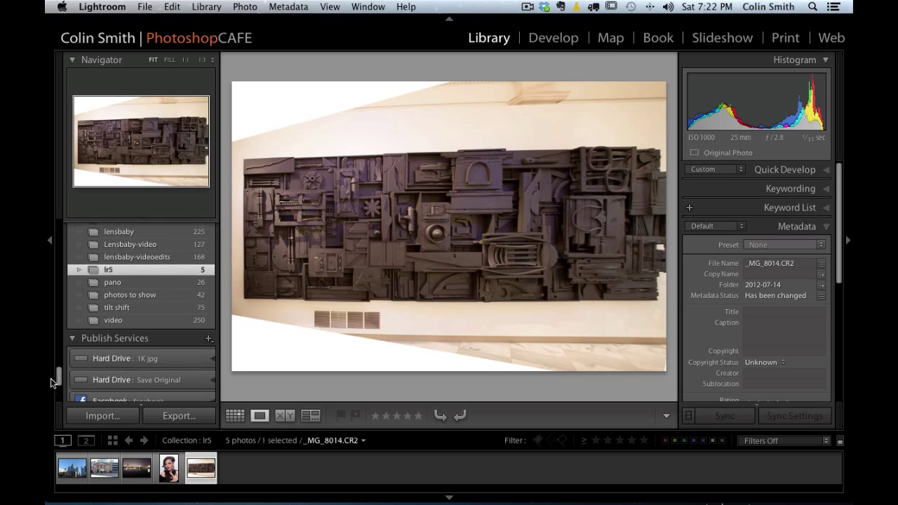
# Open the canyon photo _MG_1579.CR2 from the photos to show collection in the Develop module.
pyautogui.click(142, 297)
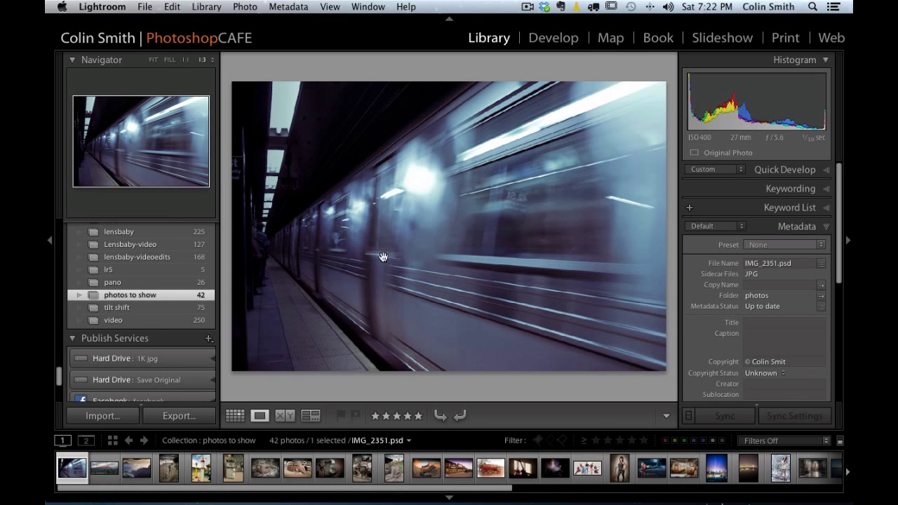
pyautogui.press('g')
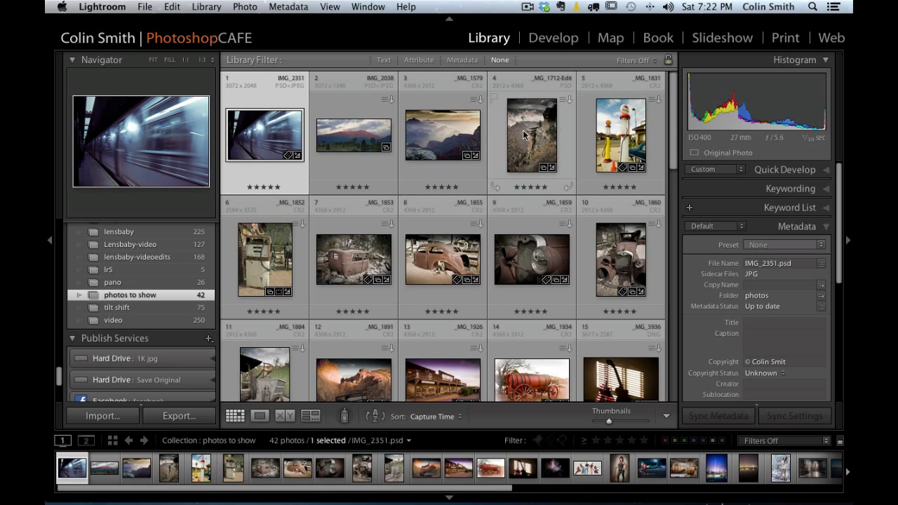
pyautogui.doubleClick(452, 135)
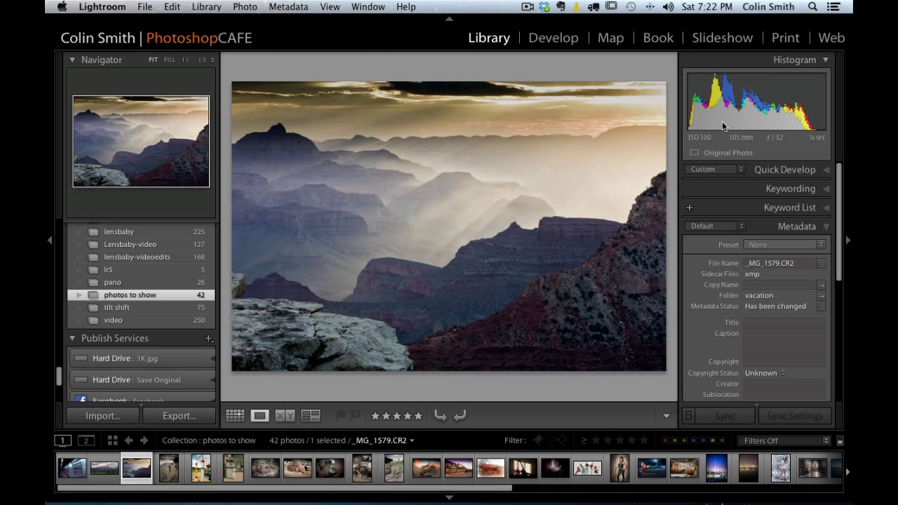
pyautogui.click(569, 37)
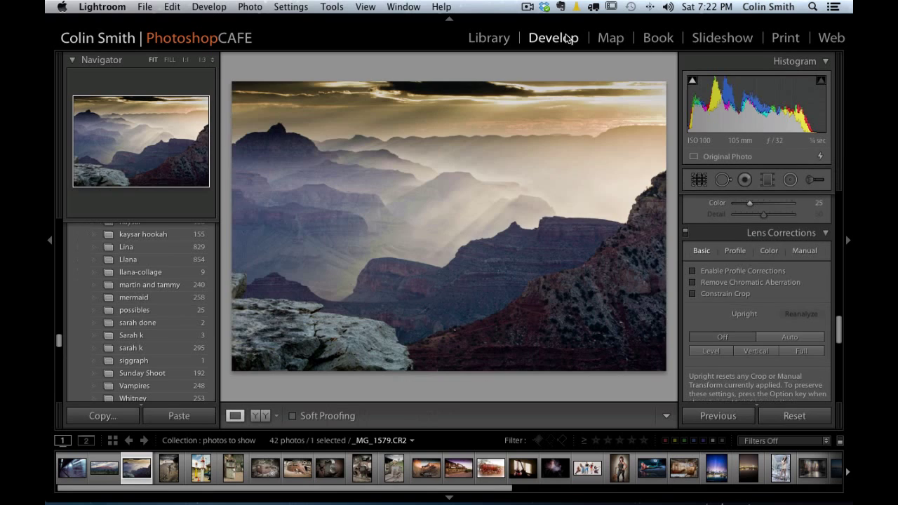
# Draw a large Radial Filter ellipse around the middle of the canyon photo and set its exposure to -1.62.
pyautogui.click(790, 180)
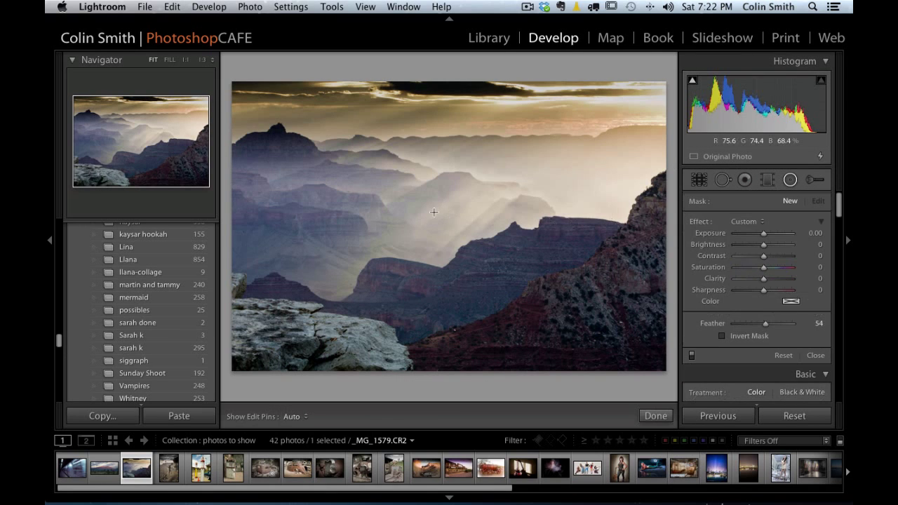
pyautogui.moveTo(445, 233); pyautogui.dragTo(288, 109)
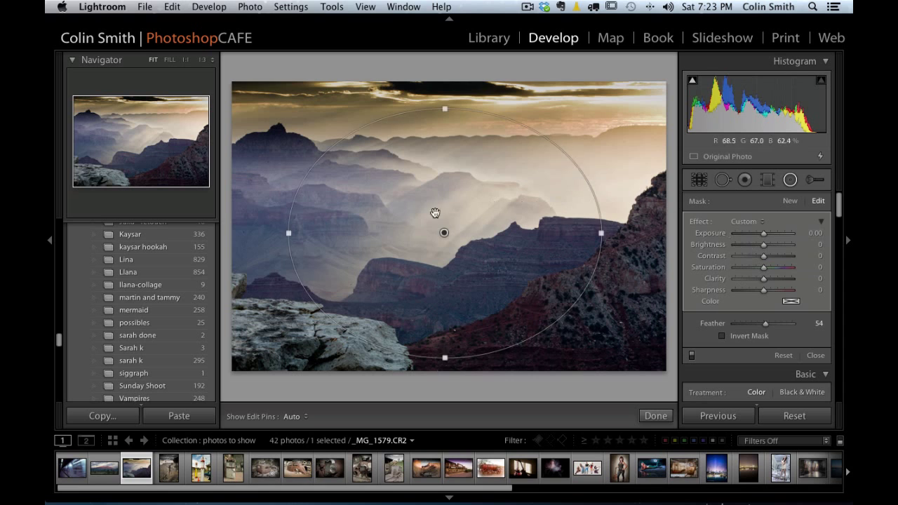
pyautogui.moveTo(765, 232)
pyautogui.mouseDown()
pyautogui.moveTo(740, 231)
pyautogui.moveTo(753, 232)
pyautogui.mouseUp()
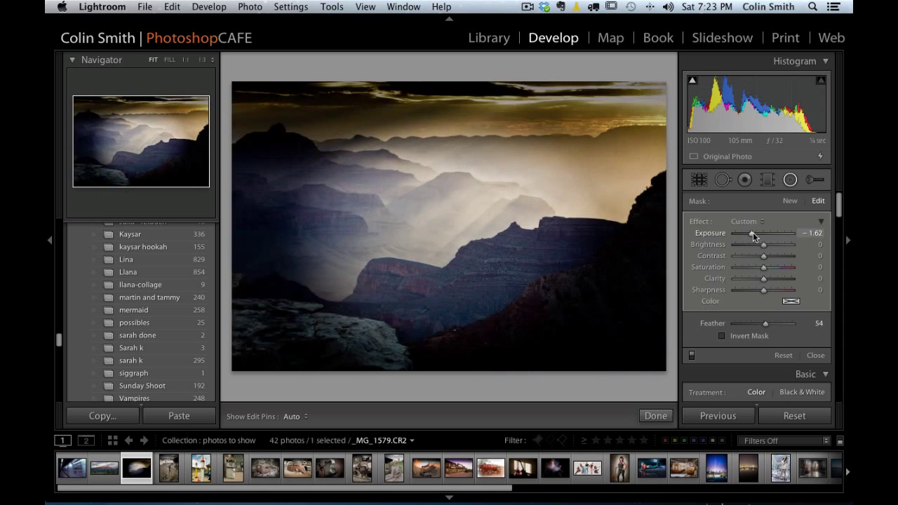
# Move the radial filter toward the hazy ridges in the upper left of the photo and widen its ellipse.
pyautogui.moveTo(442, 232); pyautogui.dragTo(394, 219)
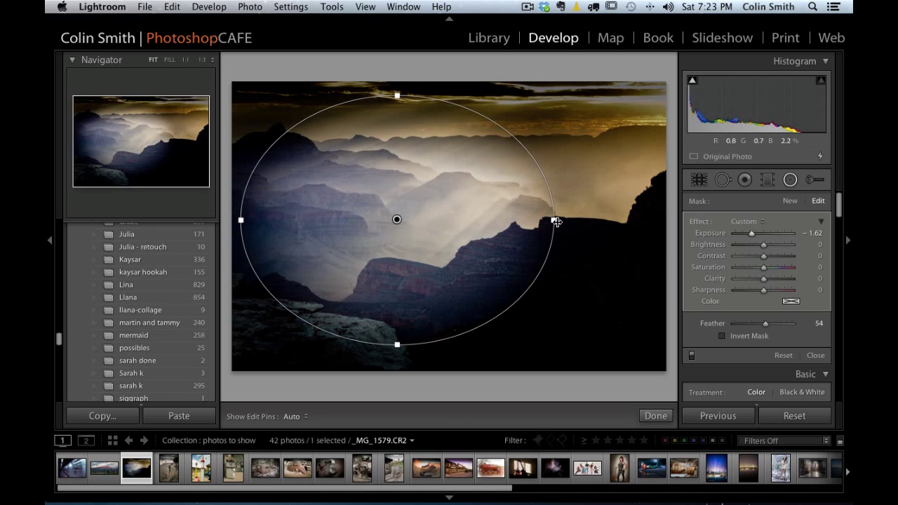
pyautogui.moveTo(555, 221); pyautogui.dragTo(574, 220)
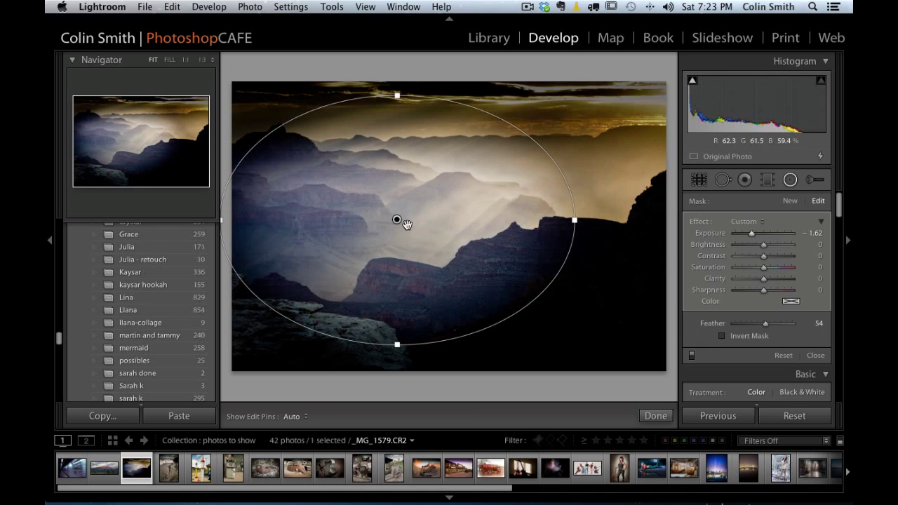
# Expand the radial filter to the full bounds of the canyon photo and narrow its width to a roughly circular shape.
pyautogui.click(398, 221)
pyautogui.click(397, 221)
pyautogui.click(397, 221)
pyautogui.click(397, 220)
pyautogui.keyDown('super'); pyautogui.doubleClick(396, 218); pyautogui.keyUp('super')
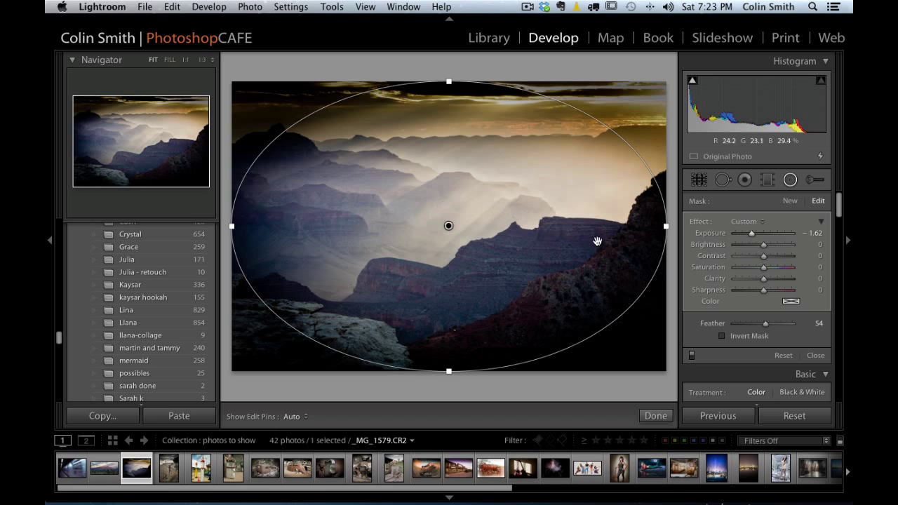
pyautogui.moveTo(668, 228); pyautogui.dragTo(602, 227)
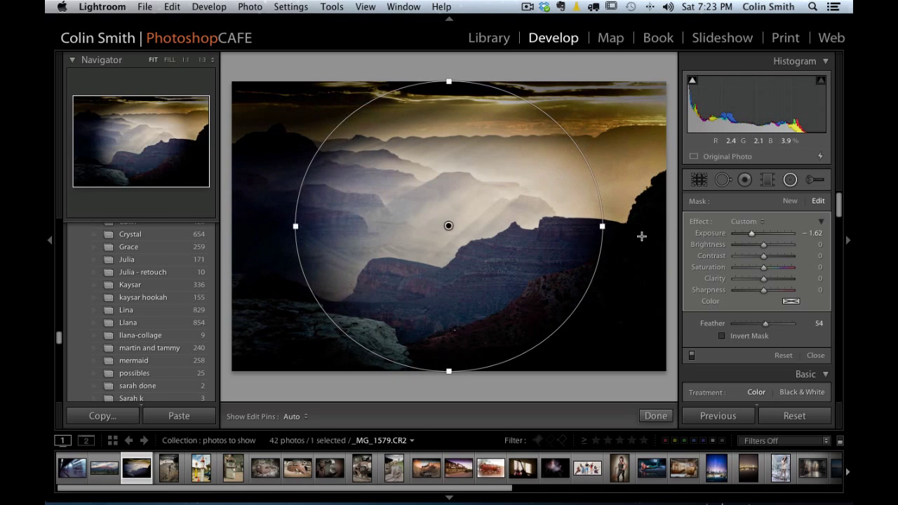
# Invert the radial filter's mask to preview the effect inside the circle, and turn the inversion back off.
pyautogui.click(723, 337)
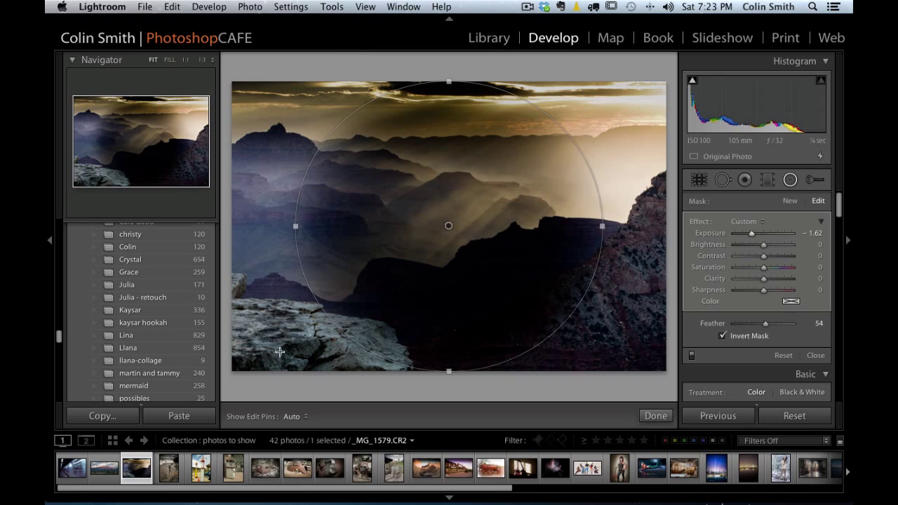
pyautogui.click(721, 336)
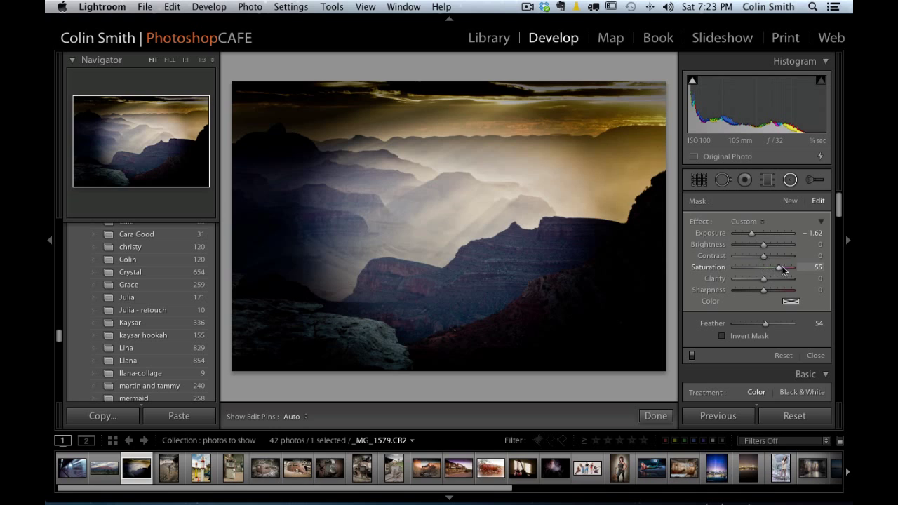
# Set the saturation of the canyon photo's radial filter to -55.
pyautogui.moveTo(796, 268); pyautogui.dragTo(732, 268)
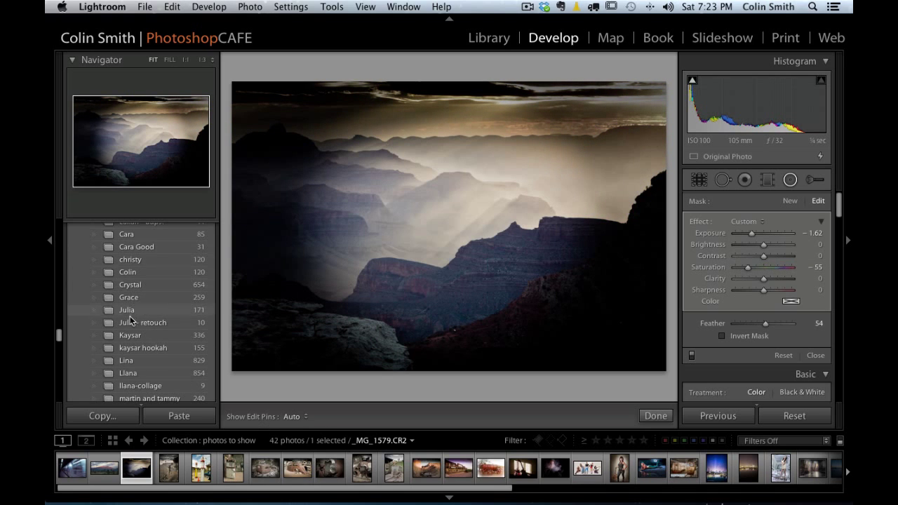
# Open the night harbor photo _MG_9165.CR2 from the lr5 collection.
pyautogui.moveTo(60, 340); pyautogui.dragTo(54, 394)
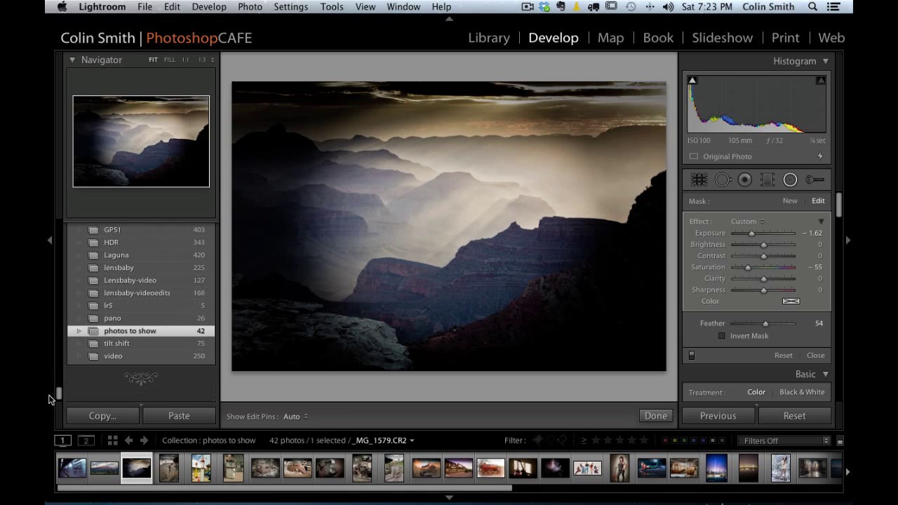
pyautogui.click(109, 306)
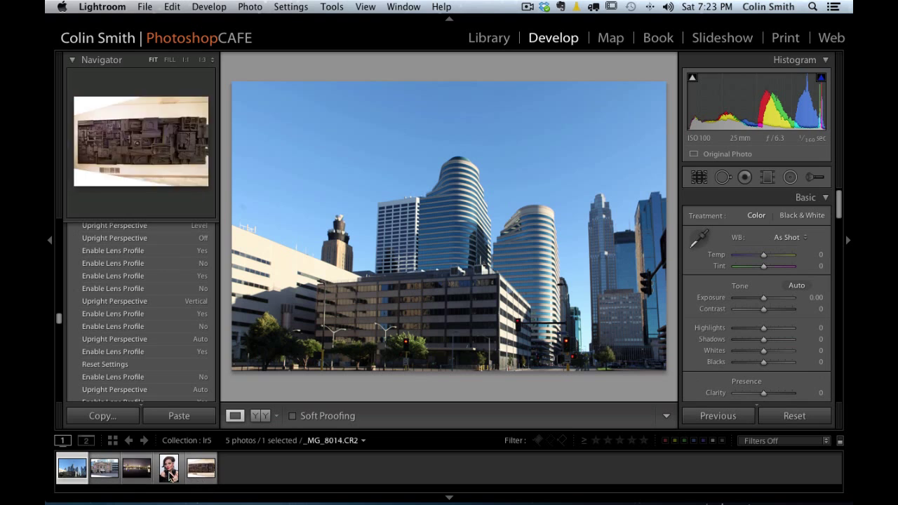
pyautogui.click(137, 469)
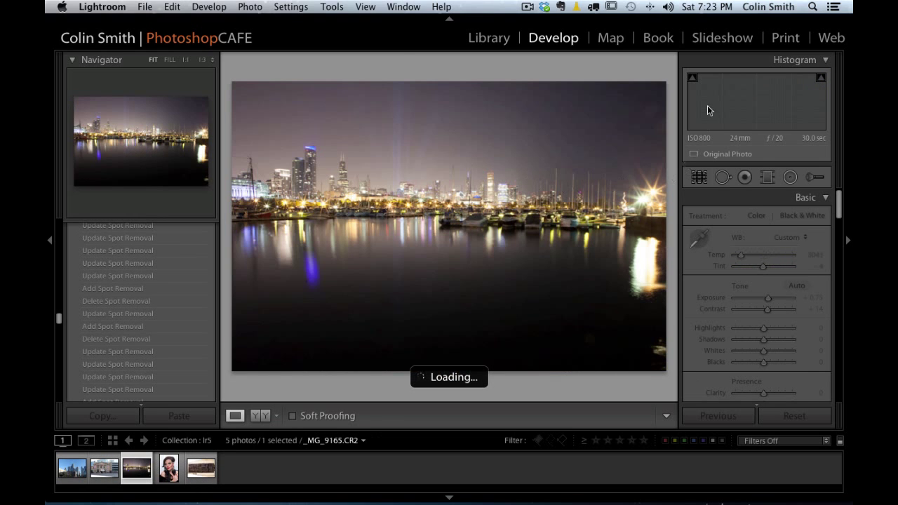
# Set the harbor photo's temperature to 3148, exposure to +1.20, highlights to -80 and shadows to +32.
pyautogui.moveTo(740, 259); pyautogui.dragTo(742, 255)
pyautogui.moveTo(767, 297); pyautogui.dragTo(774, 340)
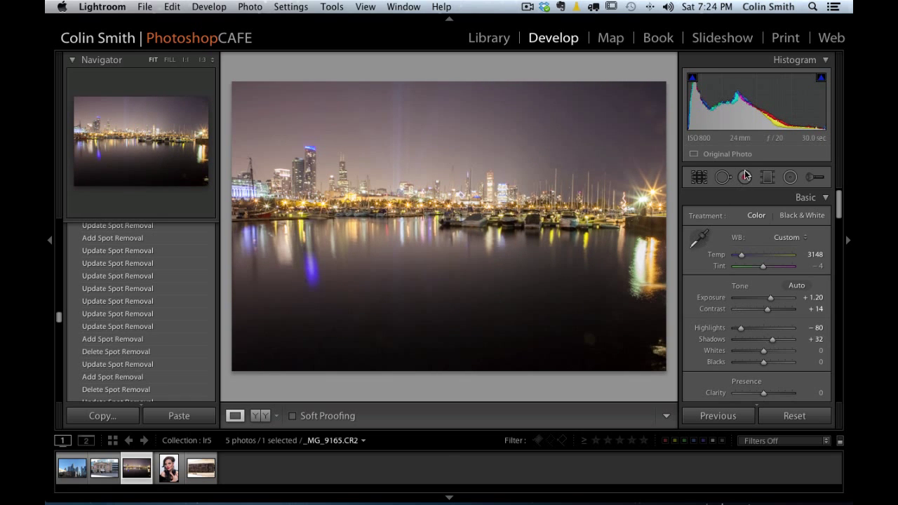
# Draw a wide Radial Filter ellipse over the city skyline and center it on the waterfront in the middle of the photo.
pyautogui.click(792, 179)
pyautogui.moveTo(360, 179); pyautogui.dragTo(478, 265)
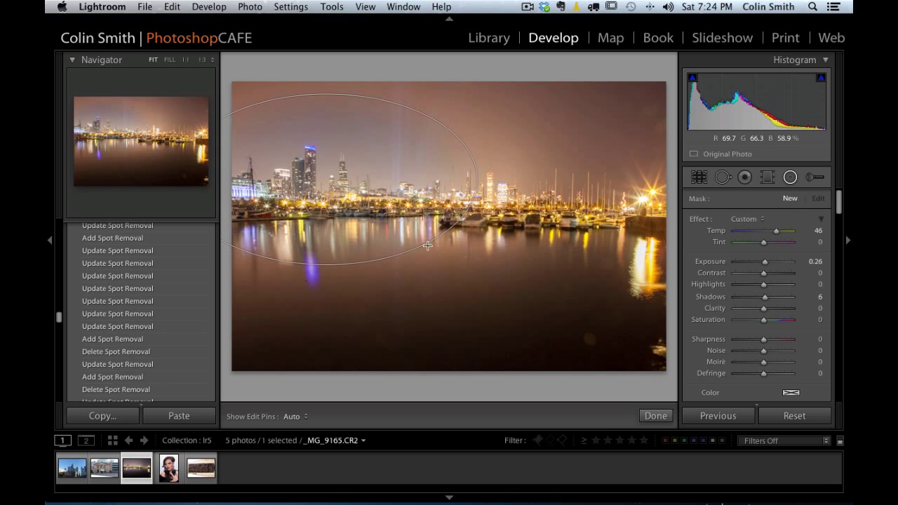
pyautogui.moveTo(358, 208); pyautogui.dragTo(478, 242)
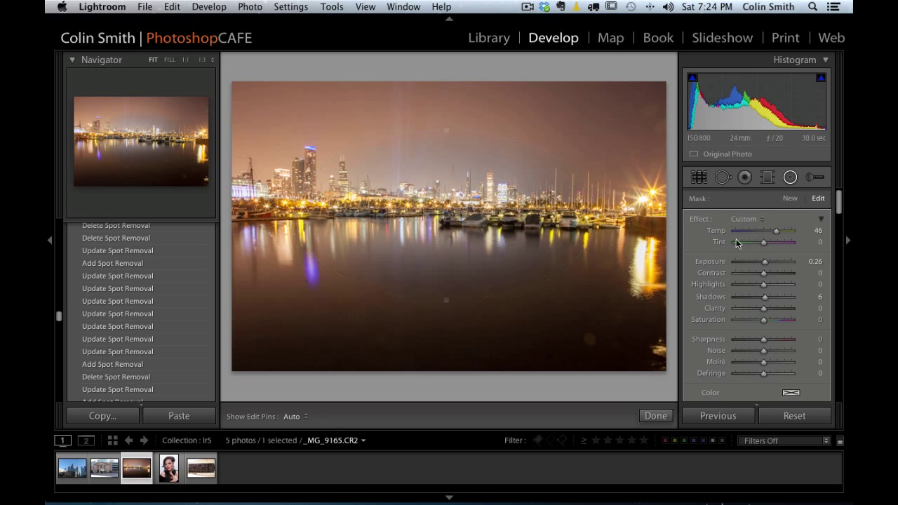
# Invert the radial filter's mask so it affects the inside of the ellipse, and set its temperature to 55.
pyautogui.moveTo(778, 233)
pyautogui.mouseDown()
pyautogui.moveTo(789, 236)
pyautogui.moveTo(735, 232)
pyautogui.moveTo(798, 234)
pyautogui.moveTo(730, 236)
pyautogui.moveTo(767, 235)
pyautogui.mouseUp()
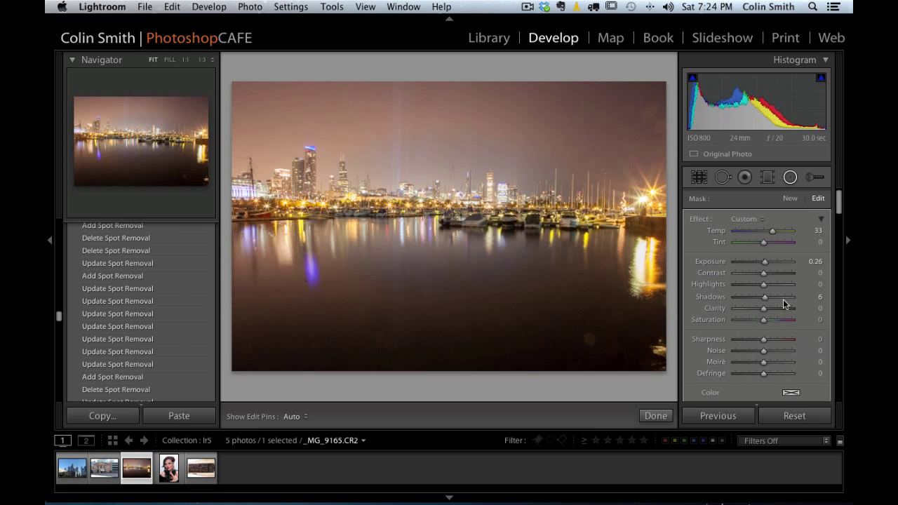
pyautogui.scroll(-3, 785, 303)
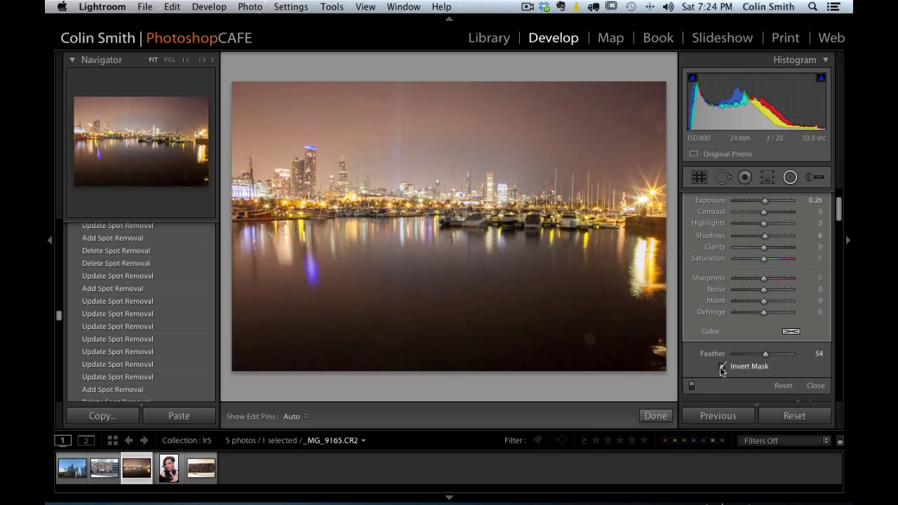
pyautogui.click(721, 368)
pyautogui.scroll(3, 800, 244)
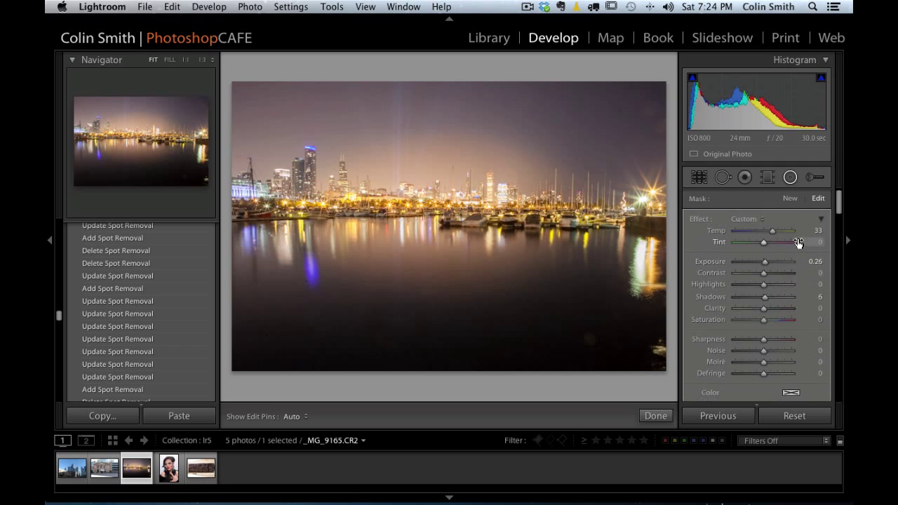
pyautogui.moveTo(771, 227)
pyautogui.mouseDown()
pyautogui.moveTo(746, 231)
pyautogui.moveTo(780, 232)
pyautogui.mouseUp()
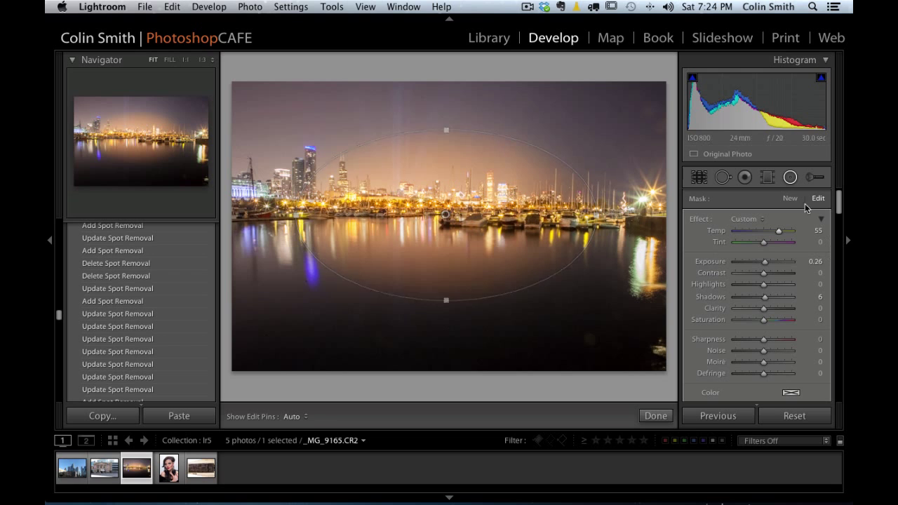
# Set the harbor photo's overall exposure to +0.60, leaving the radial filter in place.
pyautogui.moveTo(843, 204); pyautogui.dragTo(838, 237)
pyautogui.moveTo(773, 289)
pyautogui.mouseDown()
pyautogui.moveTo(792, 291)
pyautogui.moveTo(759, 291)
pyautogui.moveTo(786, 294)
pyautogui.moveTo(767, 294)
pyautogui.mouseUp()
pyautogui.moveTo(445, 215); pyautogui.dragTo(596, 300)
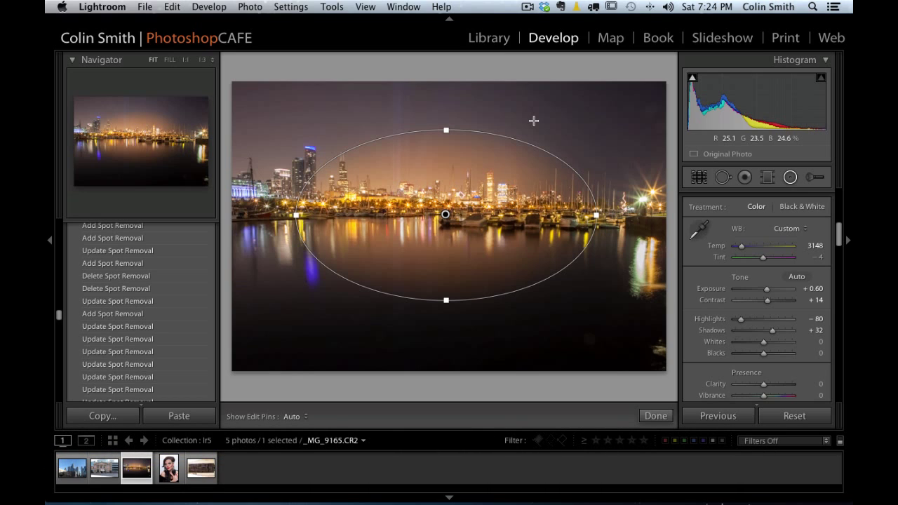
pyautogui.click(96, 264)
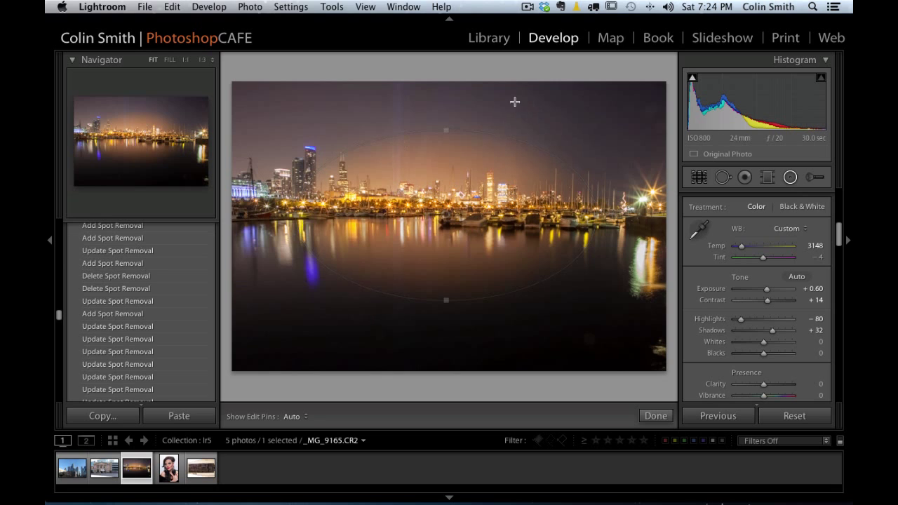
# Open the video collection in the Library and select the street clips MVI_9870.MOV and MVI_9873.MOV together.
pyautogui.click(490, 39)
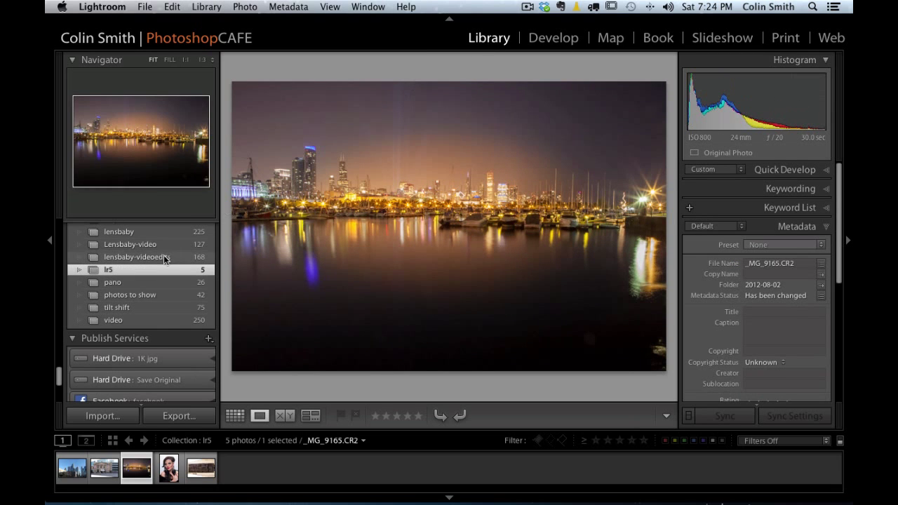
pyautogui.moveTo(59, 377); pyautogui.dragTo(60, 379)
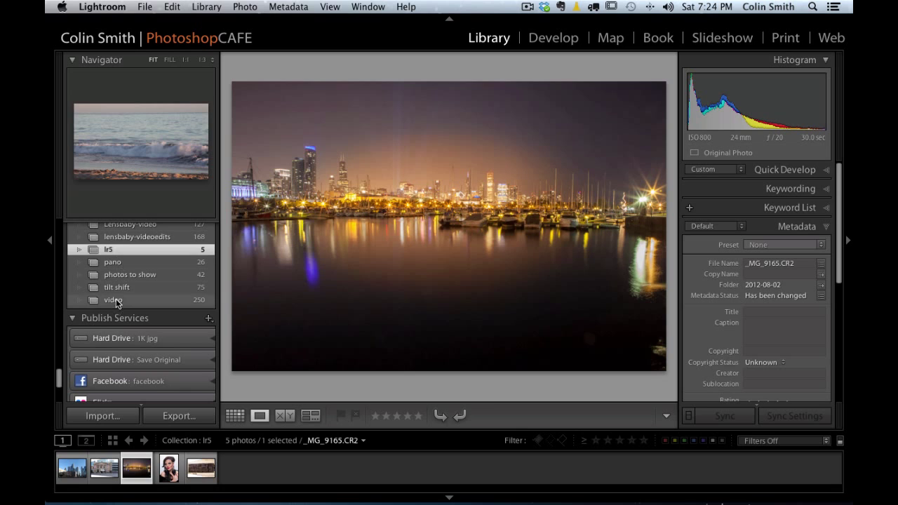
pyautogui.click(118, 301)
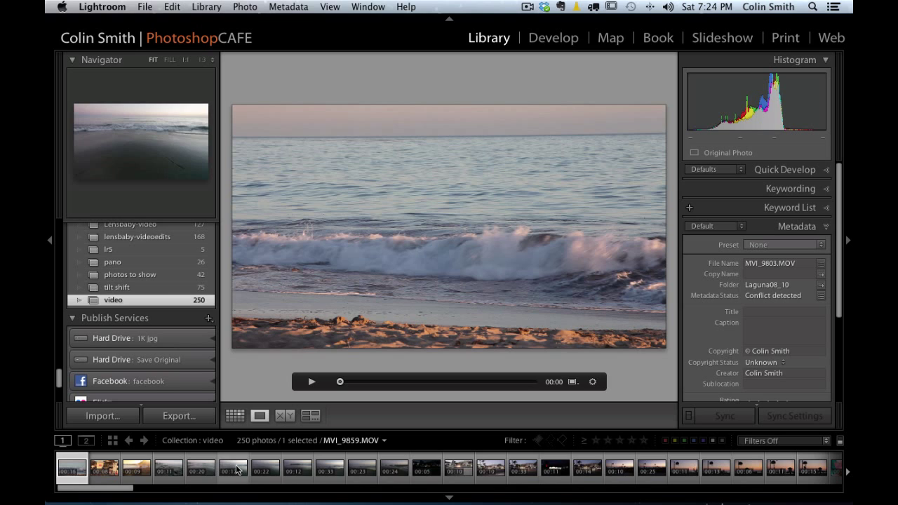
pyautogui.click(490, 470)
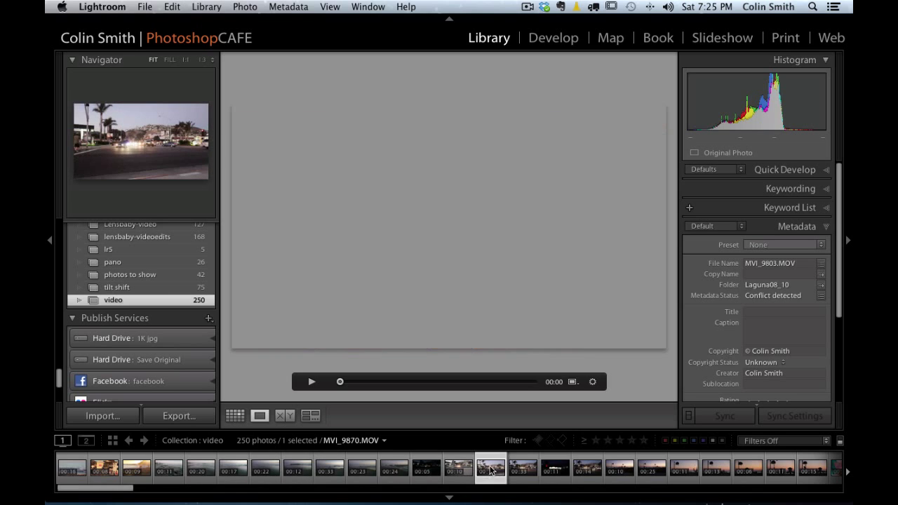
pyautogui.keyDown('super'); pyautogui.click(513, 468); pyautogui.keyUp('super')
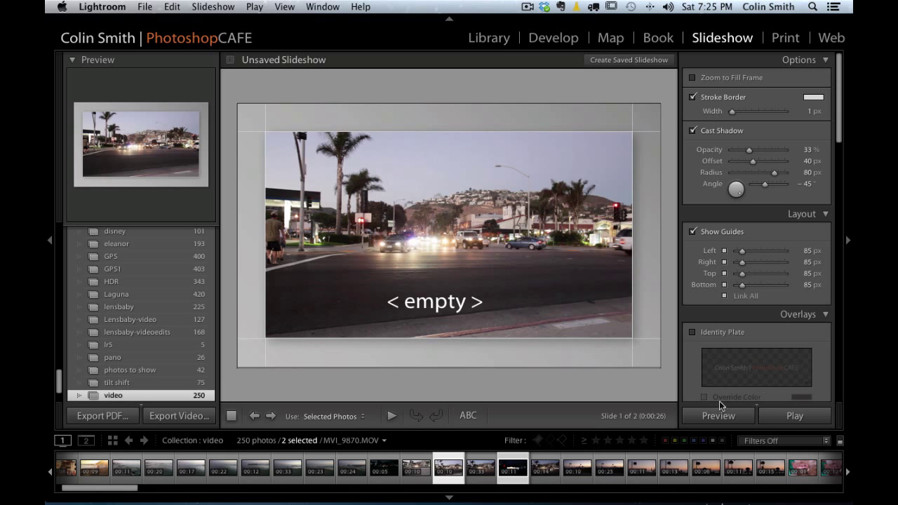
# Preview the two selected video clips as a slideshow and pause the playback.
pyautogui.click(707, 418)
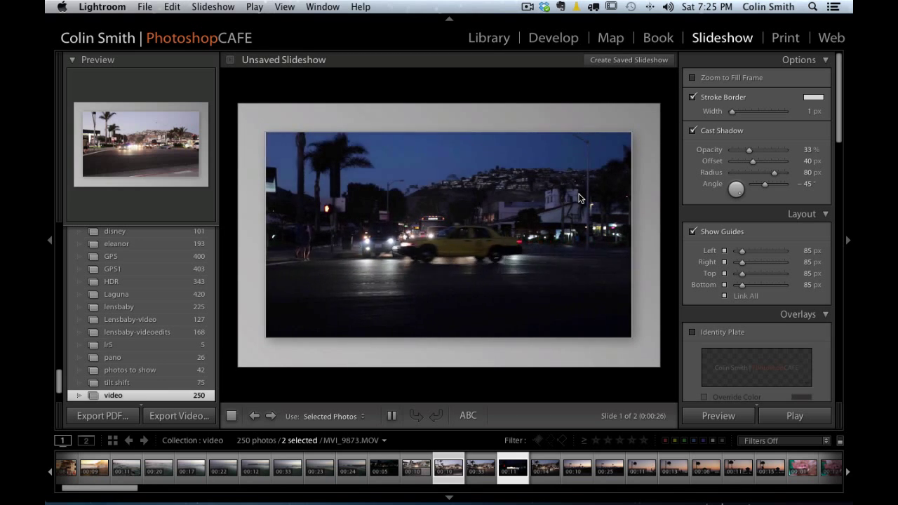
pyautogui.press('space')
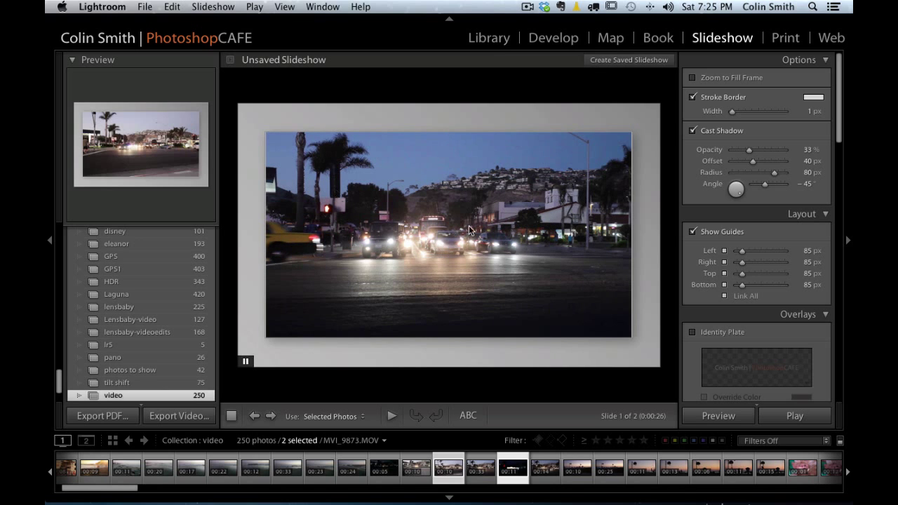
# Open the photos to show collection in the Library, view the subway train photo in full screen and return to the normal view.
pyautogui.click(489, 38)
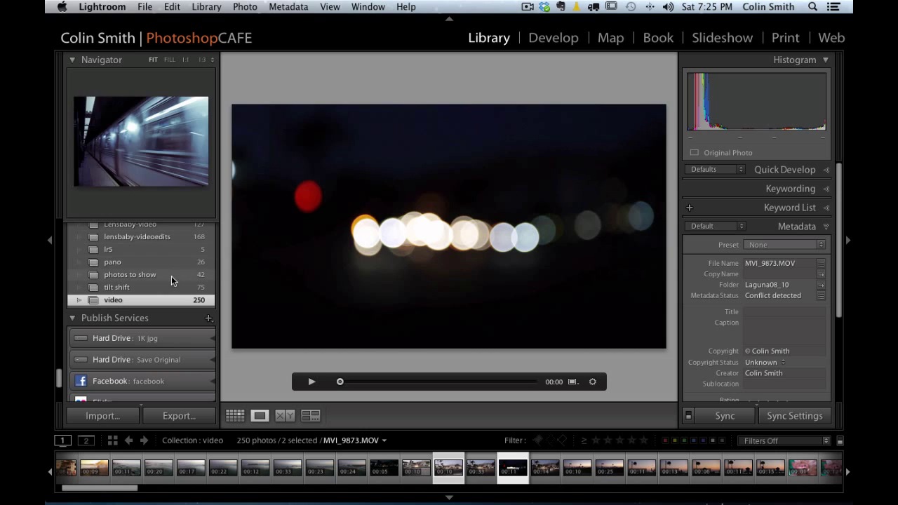
pyautogui.click(129, 275)
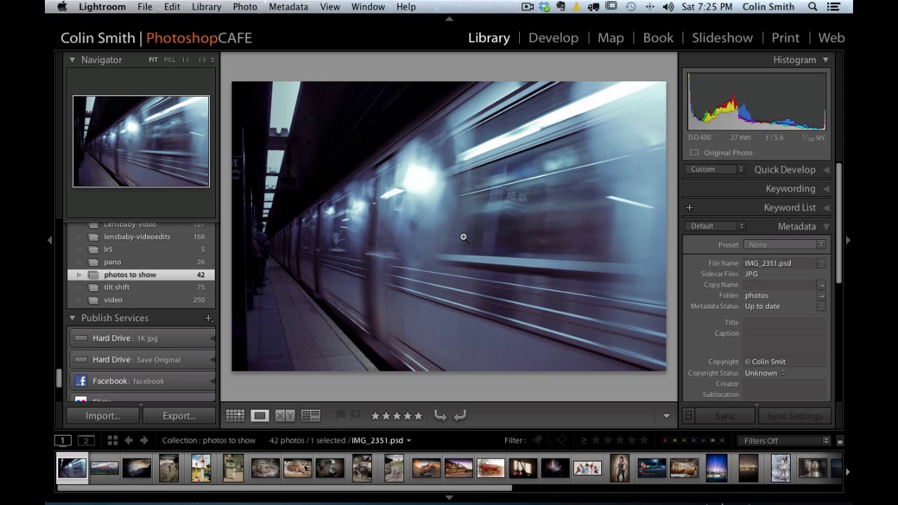
pyautogui.press('f')
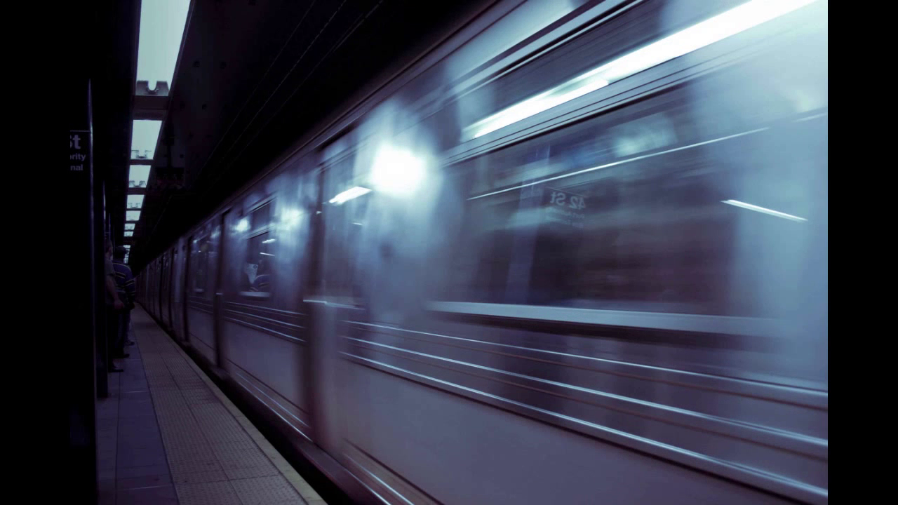
pyautogui.press('f')
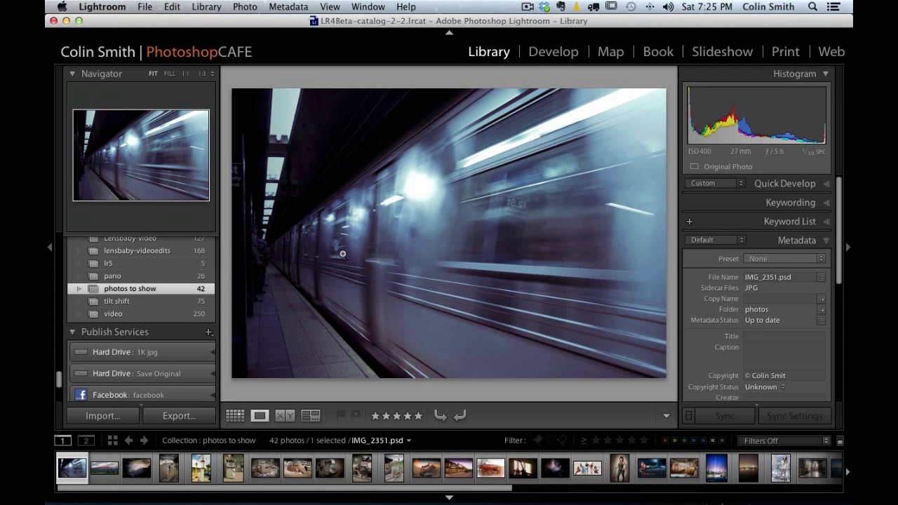
# Open the vintage gas pumps photo _MG_1831.CR2 in the Develop module.
pyautogui.click(200, 468)
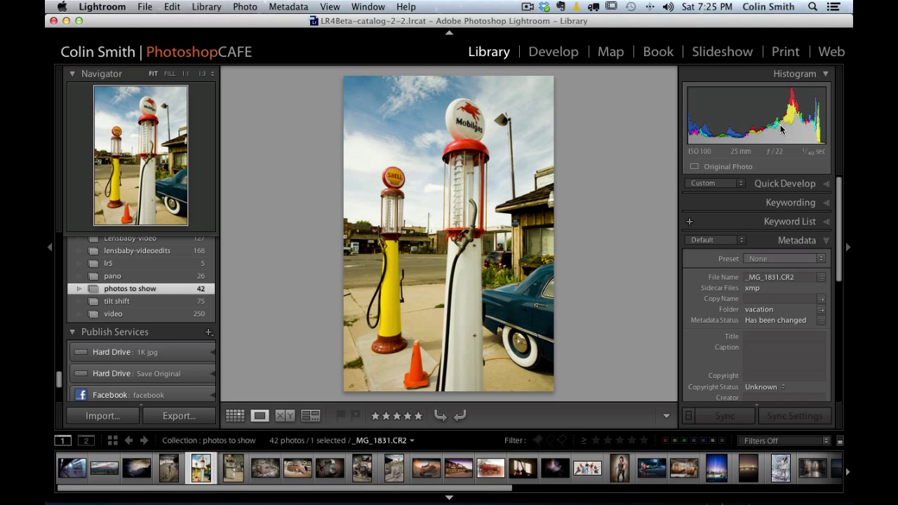
pyautogui.click(540, 56)
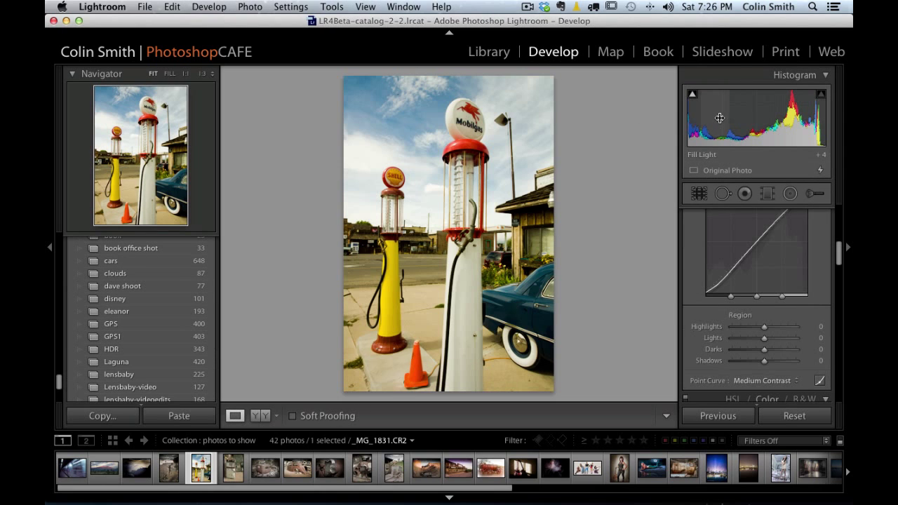
# Show Lab color values under the histogram, sample the Mobilgas sign's colors, and turn the Lab display back off.
pyautogui.rightClick(768, 135)
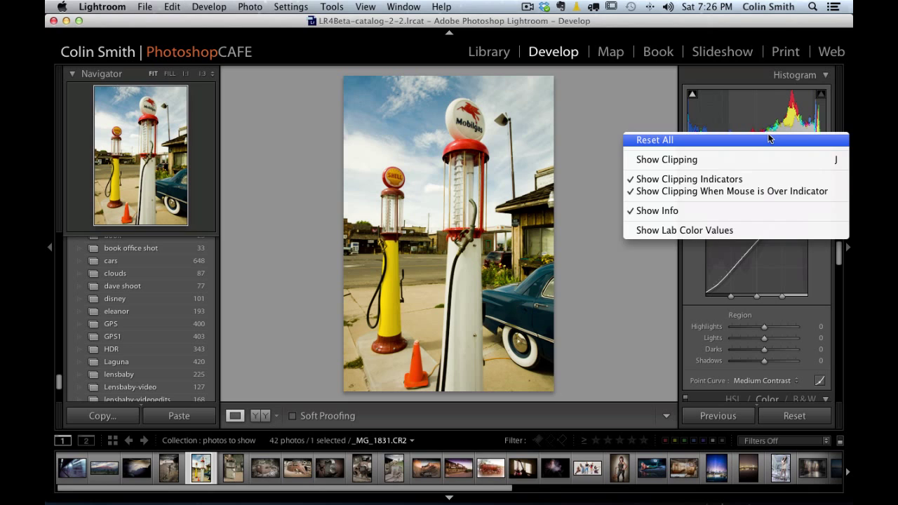
pyautogui.click(739, 231)
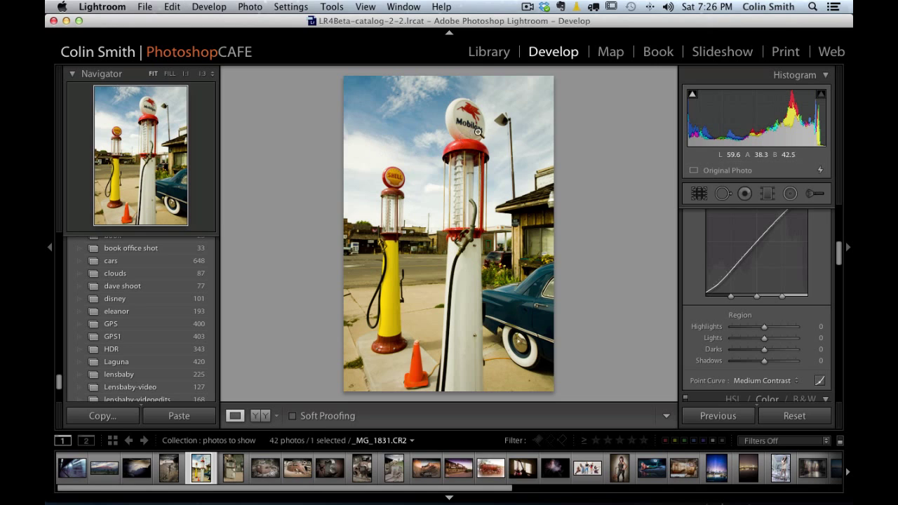
pyautogui.rightClick(755, 115)
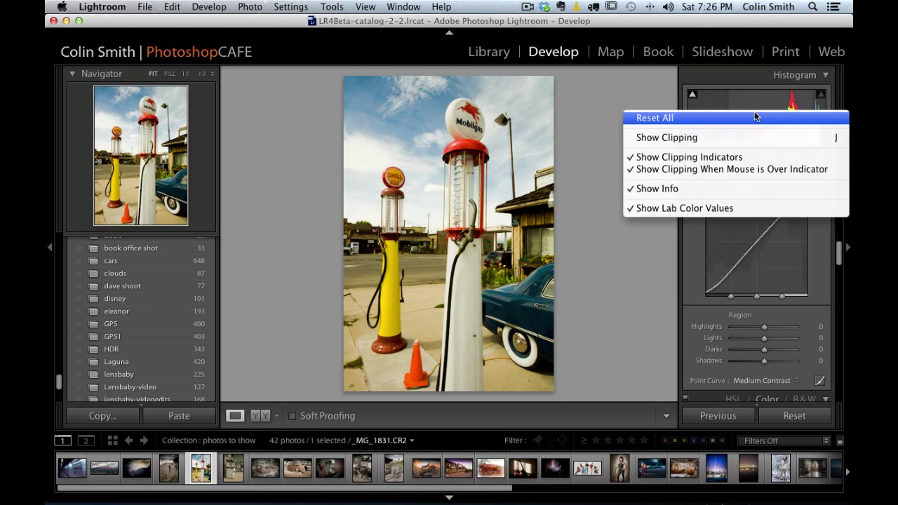
pyautogui.click(723, 208)
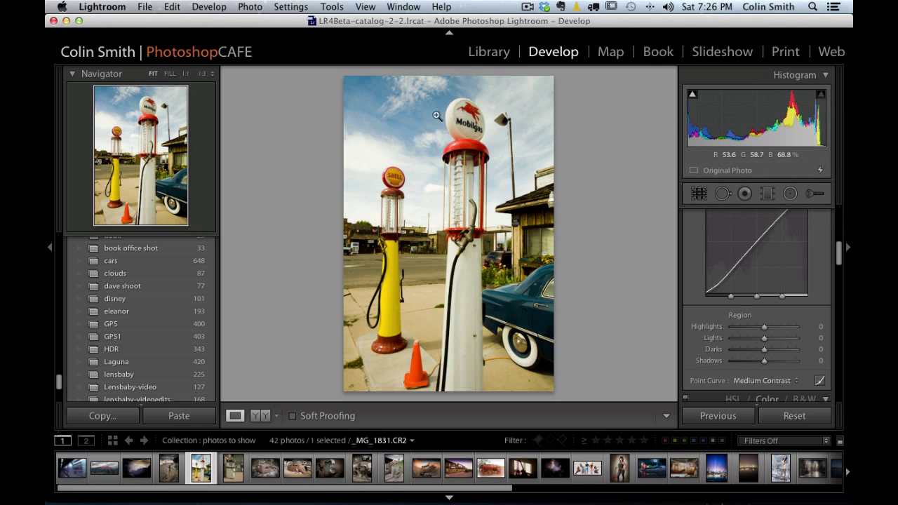